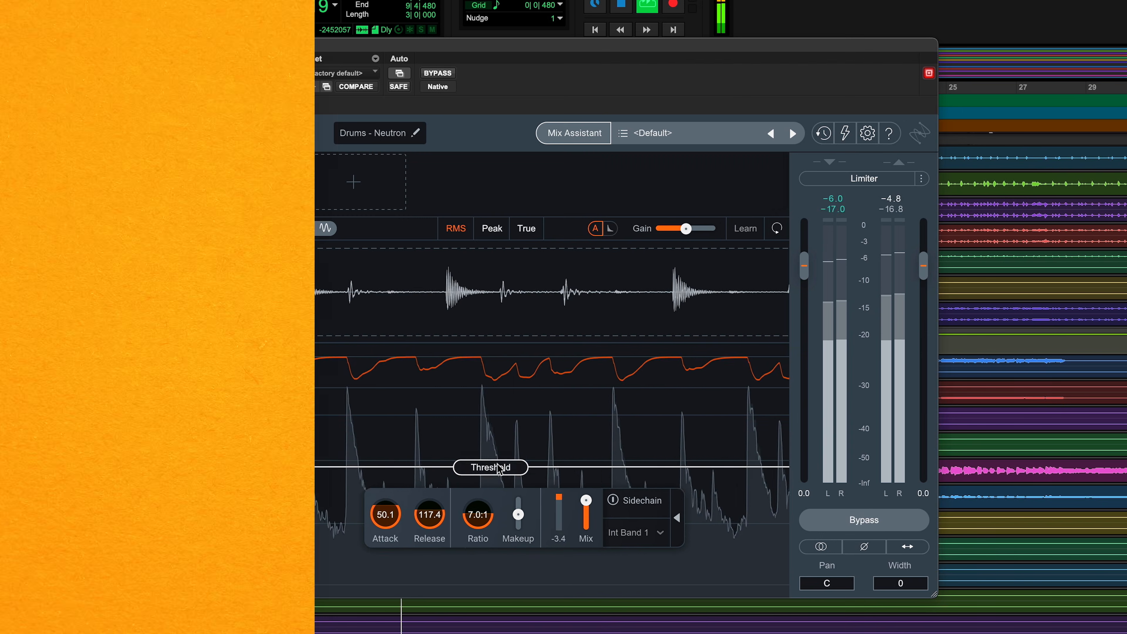
Adjust the drums compressor's threshold to about −22.9 dB and shorten its attack to about 3.8 ms
{"action": "left_click_drag", "start_coordinate": [499, 468], "coordinate": [499, 460]}
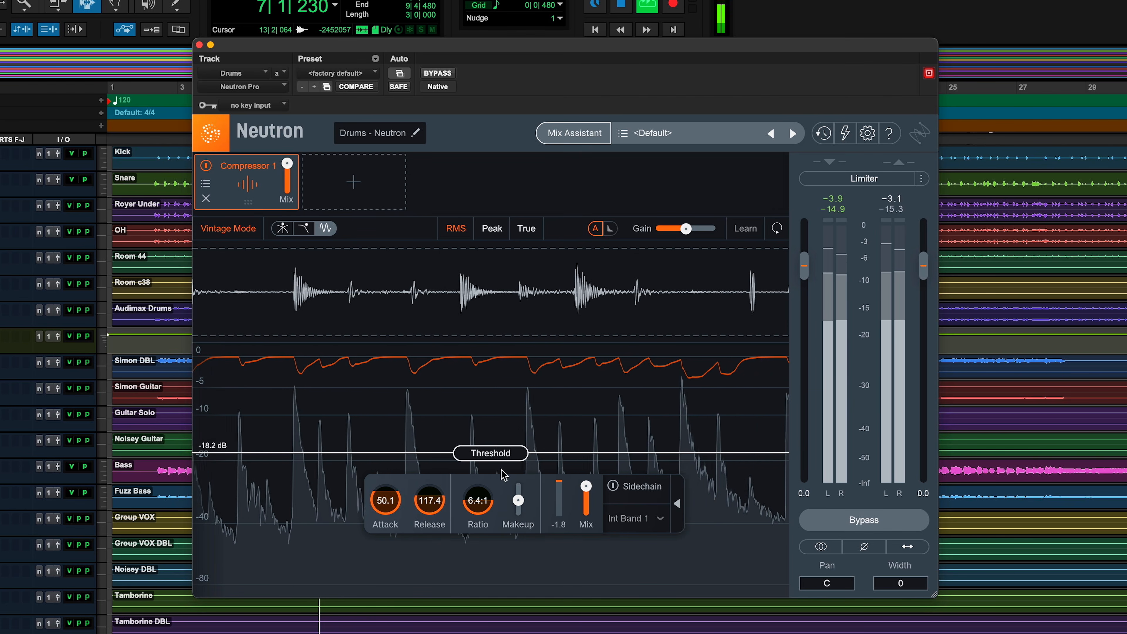
{"action": "left_click_drag", "start_coordinate": [509, 460], "coordinate": [509, 463]}
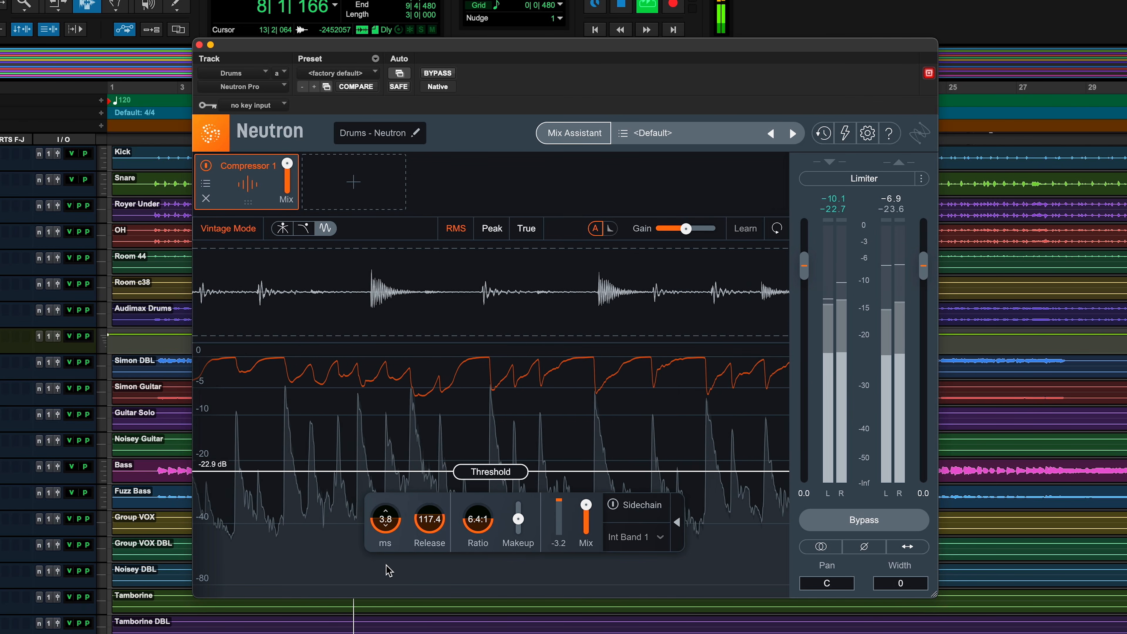
{"action": "scroll", "coordinate": [394, 533], "scroll_direction": "up", "scroll_amount": 5}
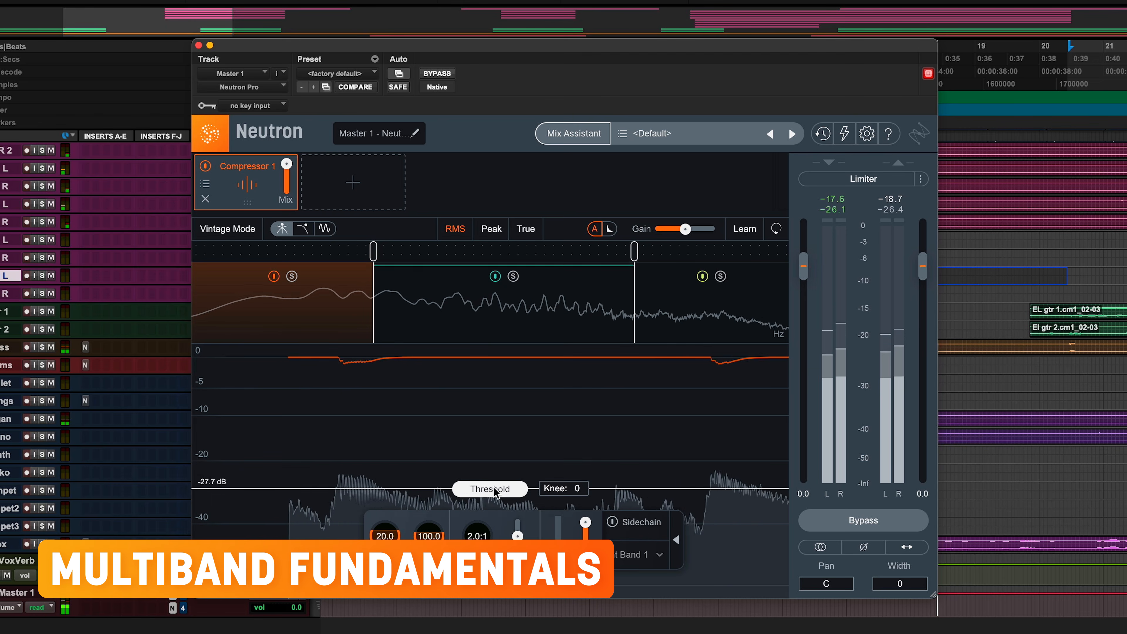
On the master compressor, set the low band to about −30.8 dB threshold and 3.2:1 ratio, and the middle band's threshold to about −34.1 dB
{"action": "left_click_drag", "start_coordinate": [495, 492], "coordinate": [495, 499]}
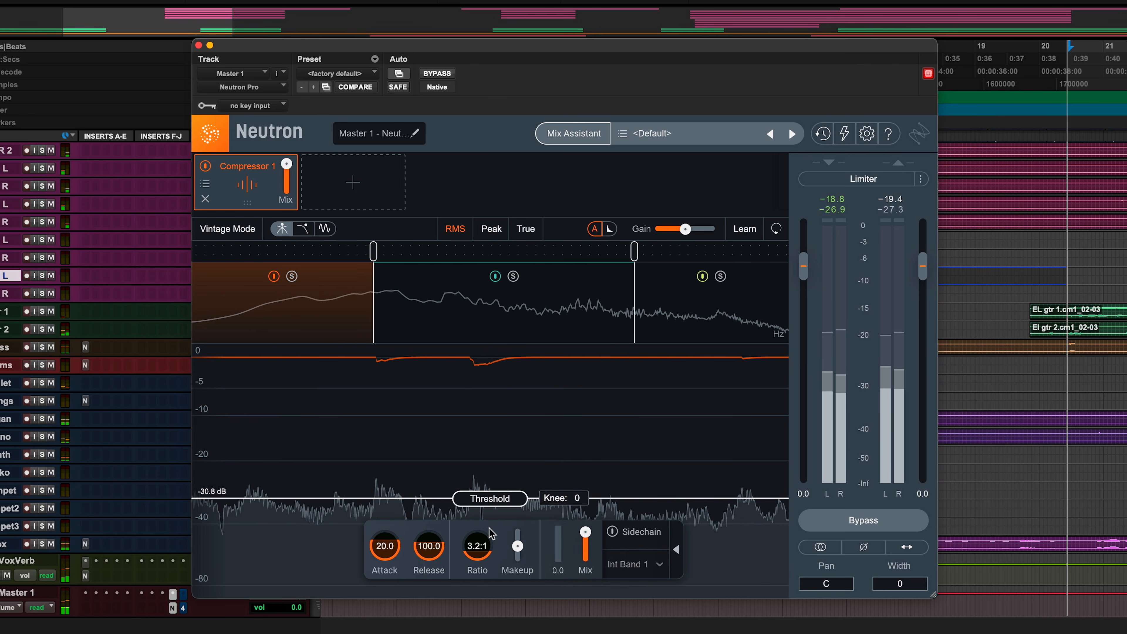
{"action": "left_click", "coordinate": [556, 331]}
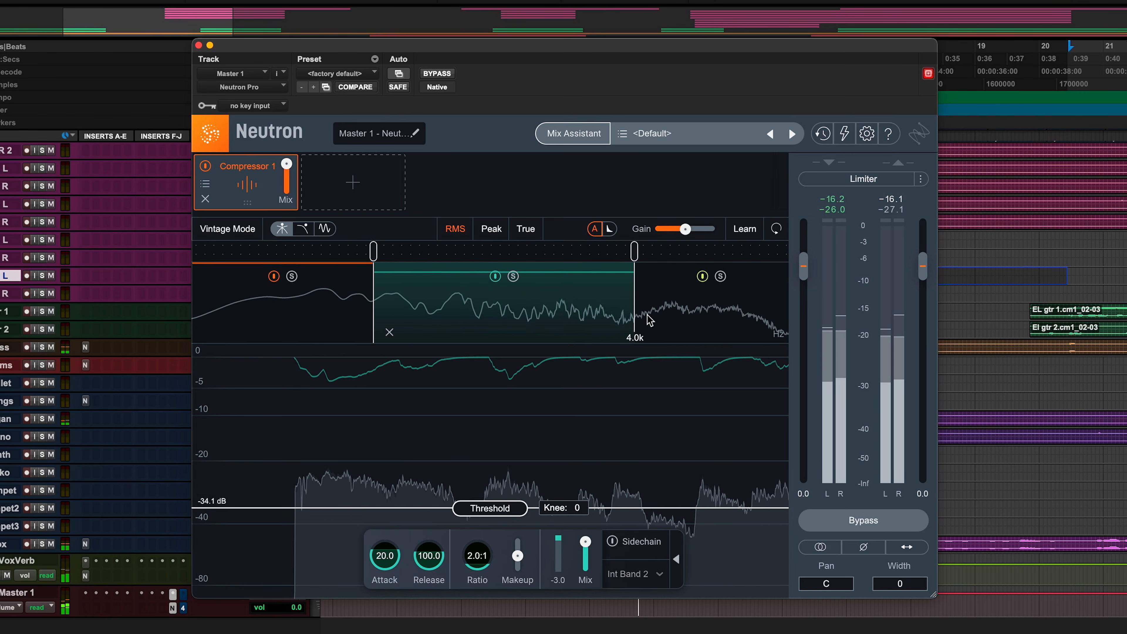
Lower the master compressor's high band threshold to about −34.9 dB and raise its ratio to about 3.3:1
{"action": "left_click", "coordinate": [681, 308]}
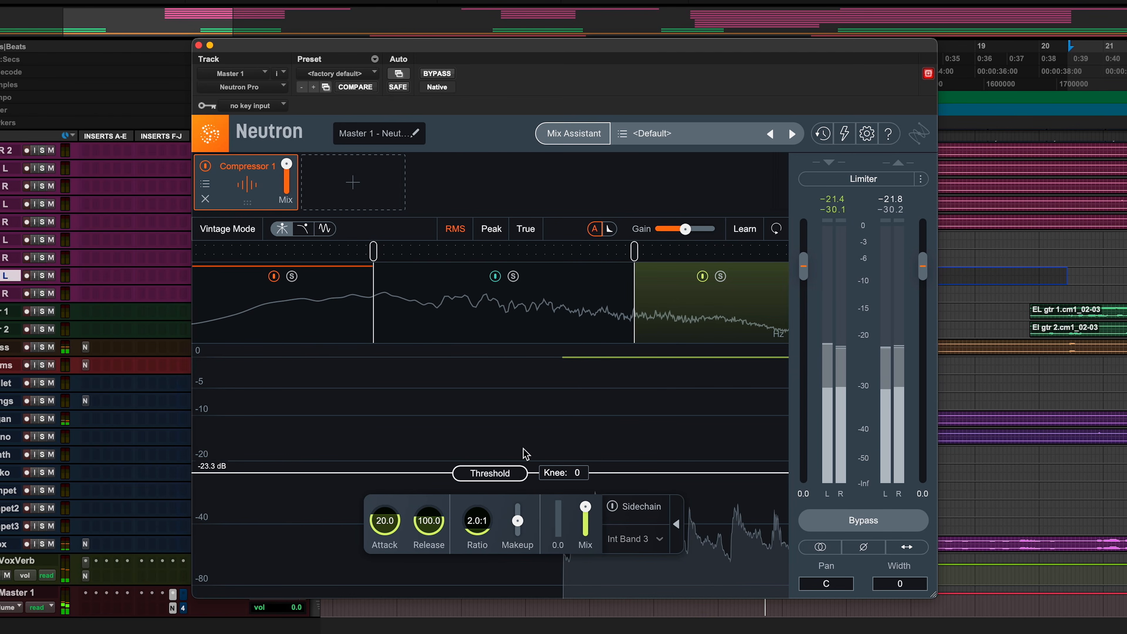
{"action": "left_click_drag", "start_coordinate": [522, 473], "coordinate": [513, 526]}
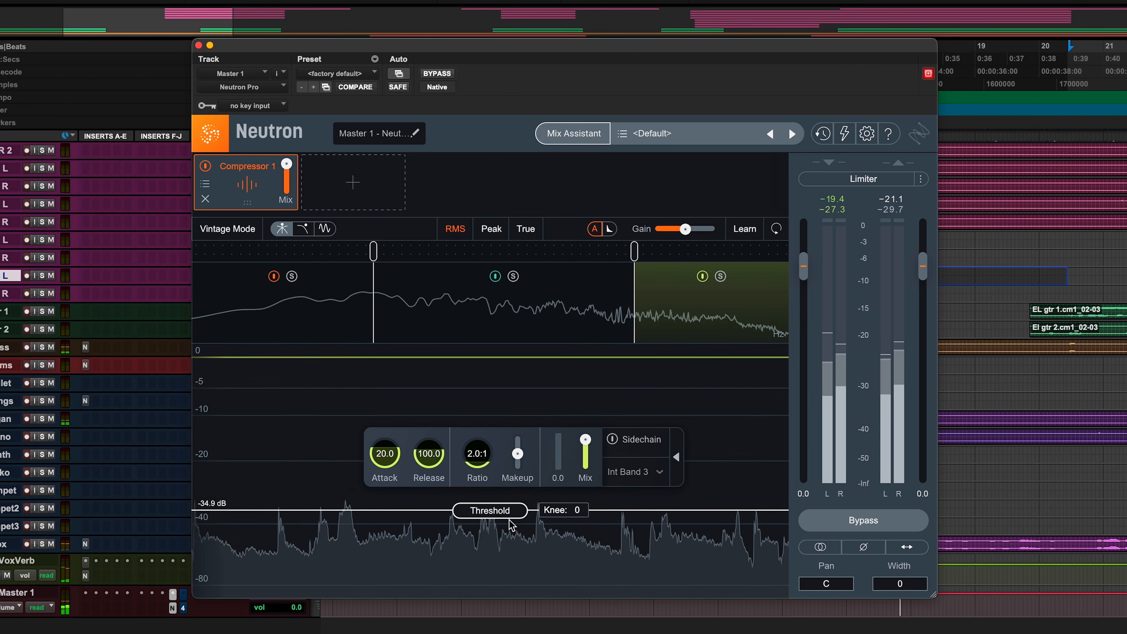
{"action": "scroll", "coordinate": [486, 453], "scroll_direction": "up", "scroll_amount": 5}
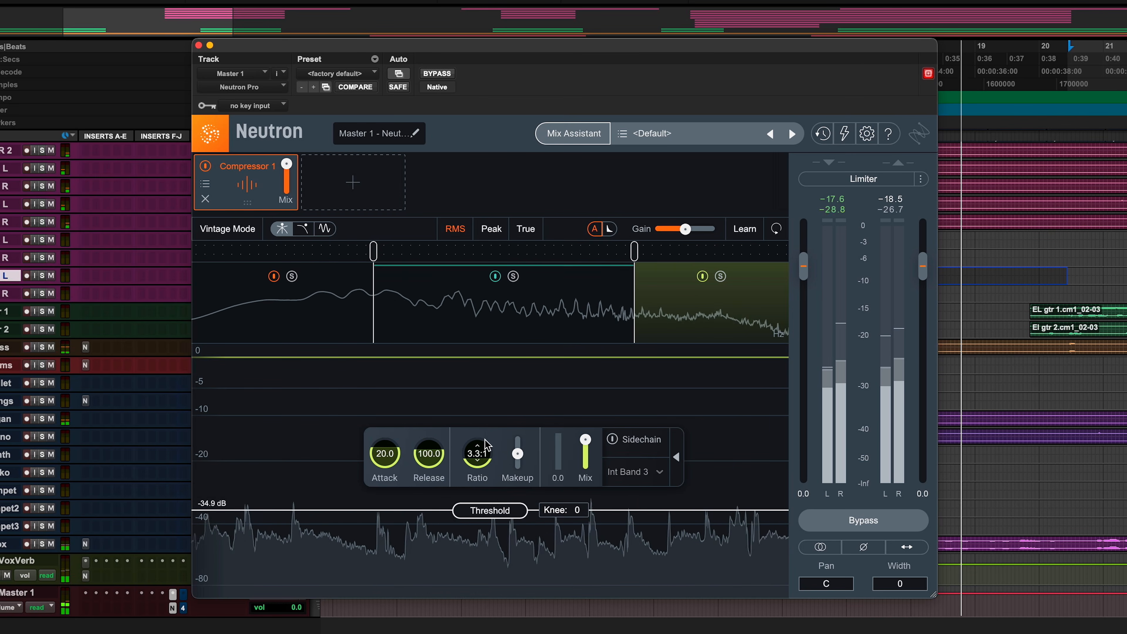
{"action": "scroll", "coordinate": [441, 464], "scroll_direction": "down", "scroll_amount": 5}
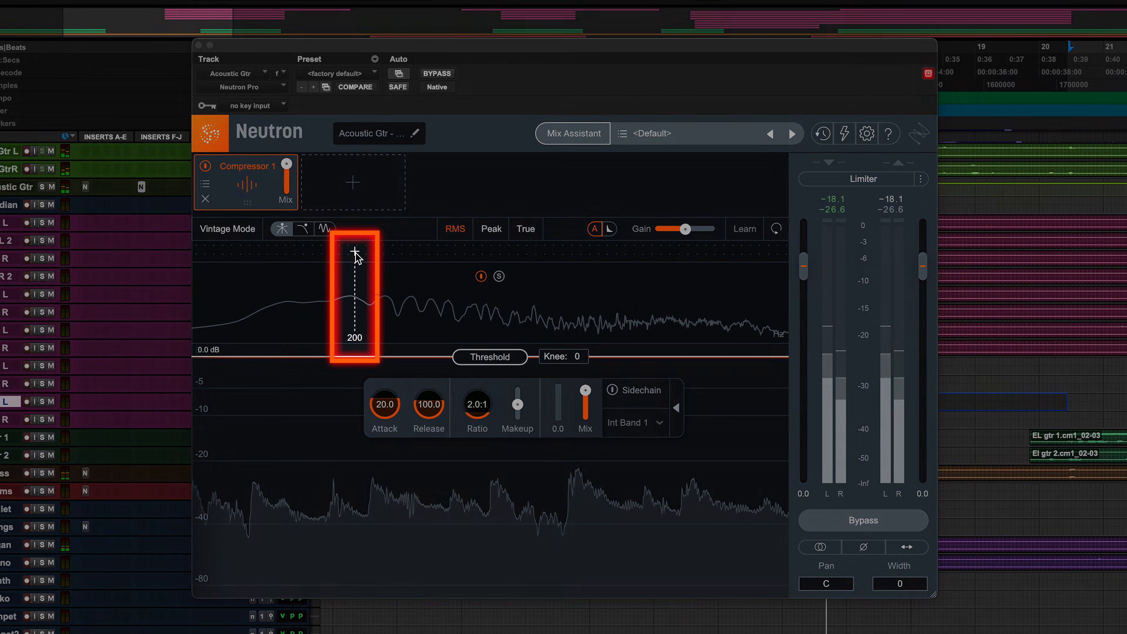
Split the acoustic guitar compressor into three bands at 200 Hz and 2 kHz, and adjust the high band's threshold and ratio
{"action": "left_click", "coordinate": [355, 252]}
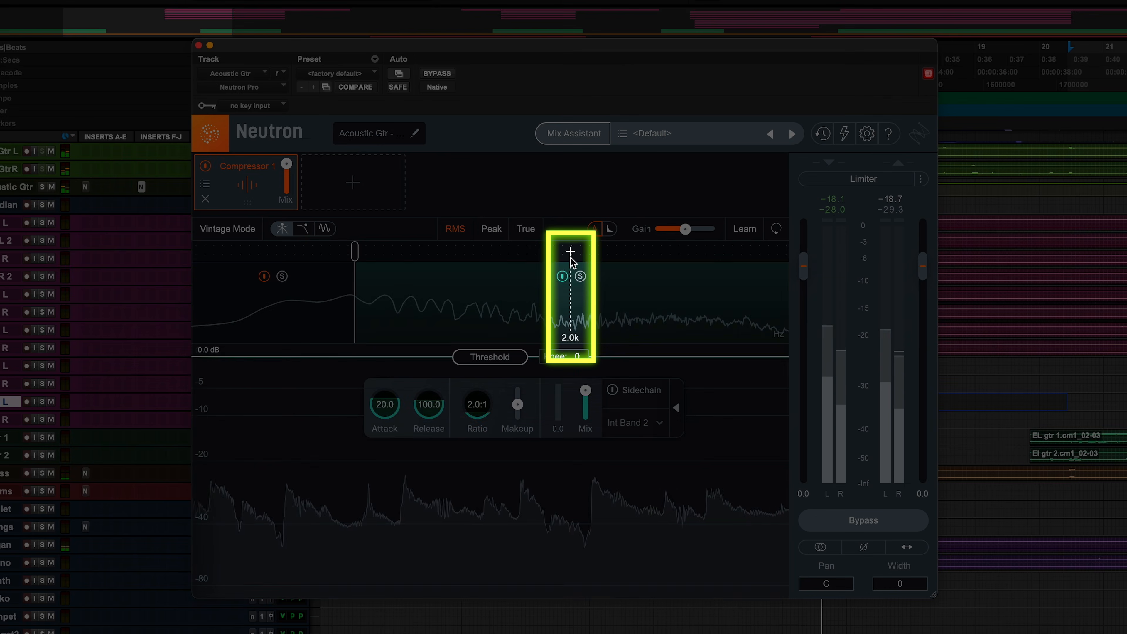
{"action": "left_click", "coordinate": [570, 258]}
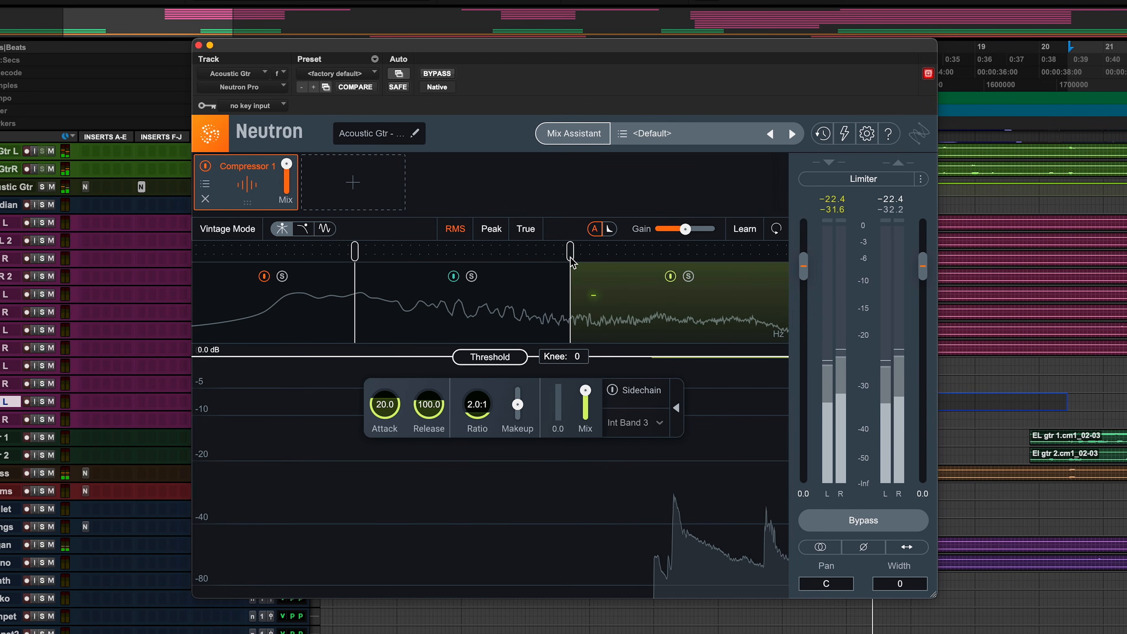
{"action": "left_click_drag", "start_coordinate": [515, 358], "coordinate": [530, 515]}
{"action": "mouse_move", "coordinate": [484, 551]}
{"action": "left_mouse_down"}
{"action": "mouse_move", "coordinate": [498, 515]}
{"action": "mouse_move", "coordinate": [500, 544]}
{"action": "left_mouse_up"}
Set the acoustic guitar's middle band to a 2.7:1 ratio and a threshold of about −36.3 dB
{"action": "left_click", "coordinate": [523, 320]}
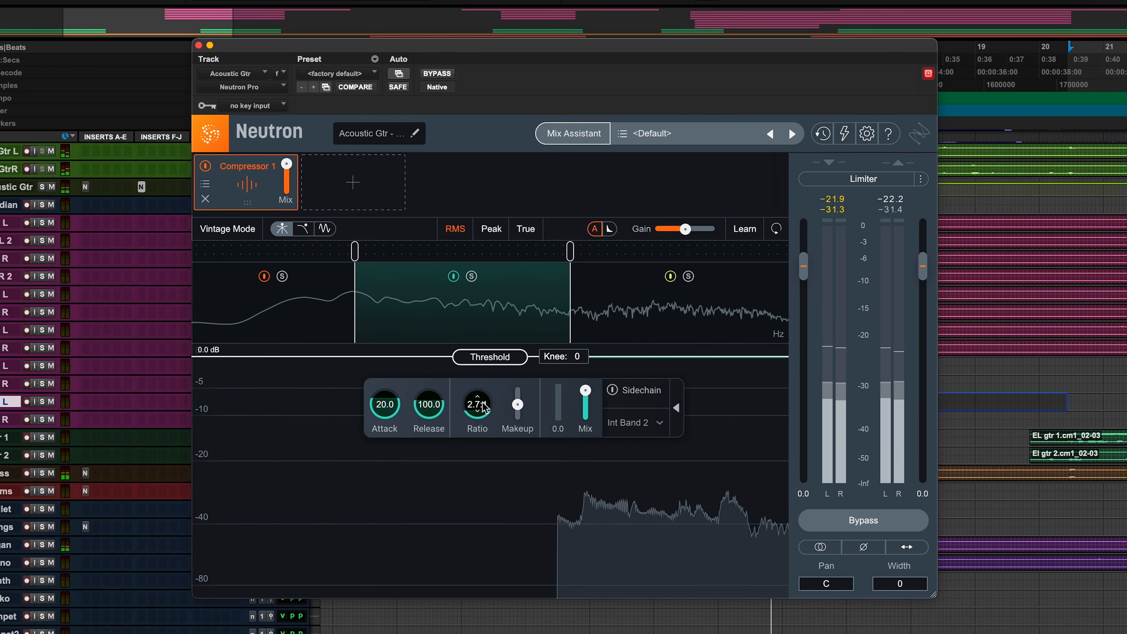
{"action": "left_click_drag", "start_coordinate": [483, 416], "coordinate": [483, 406]}
{"action": "left_click_drag", "start_coordinate": [491, 359], "coordinate": [502, 515]}
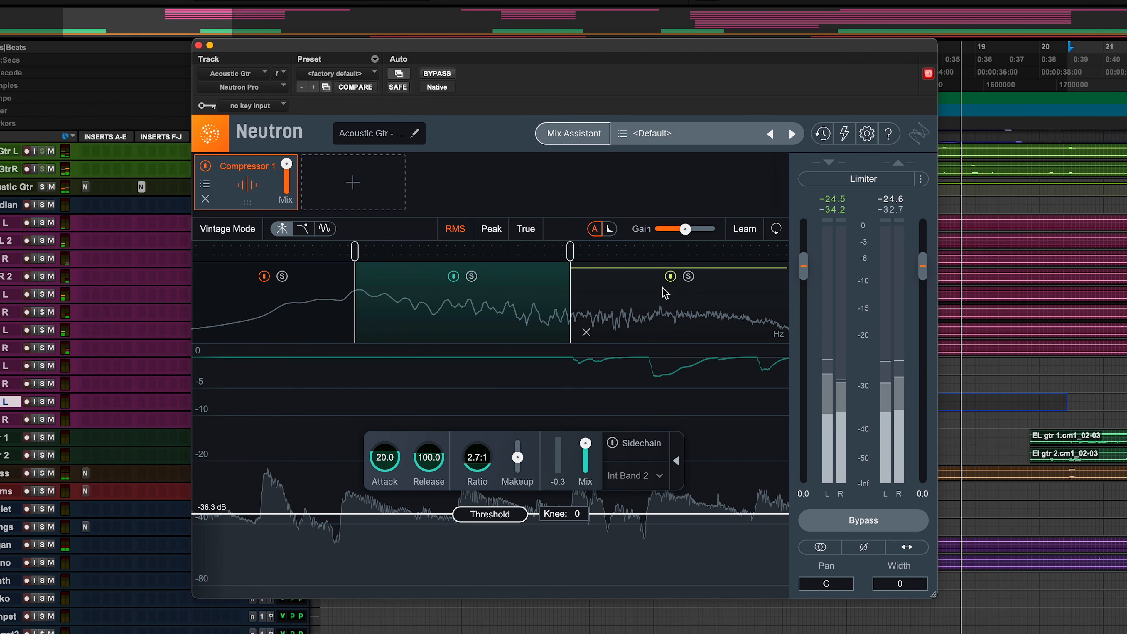
Use Learn to place the crossovers automatically, and compare the acoustic guitar with Neutron bypassed and active
{"action": "left_click", "coordinate": [746, 229]}
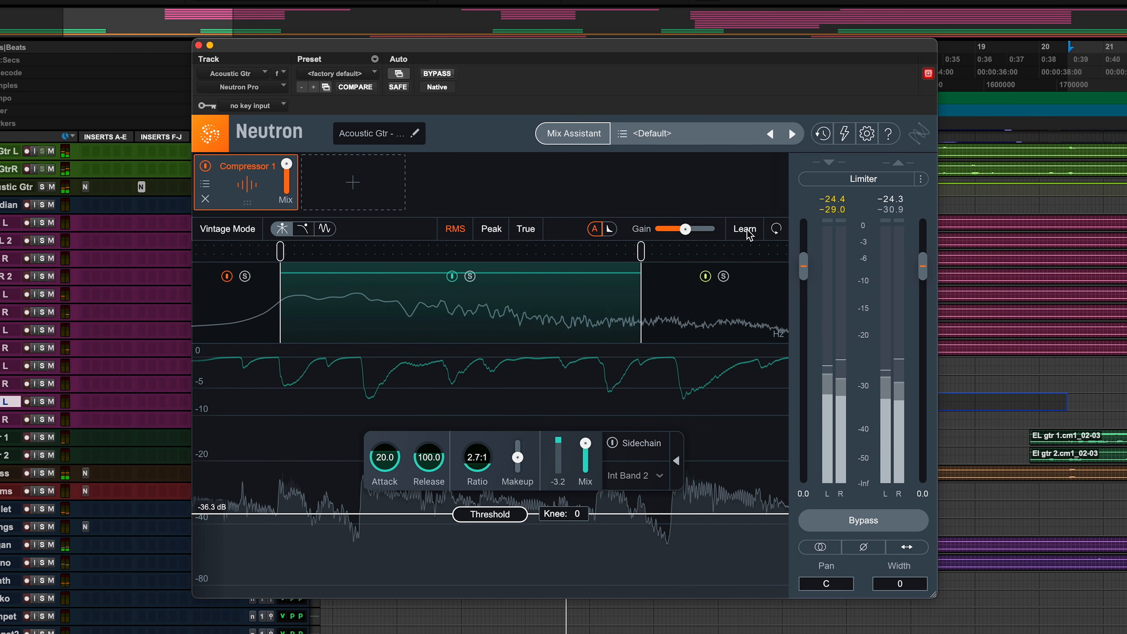
{"action": "left_click", "coordinate": [861, 522]}
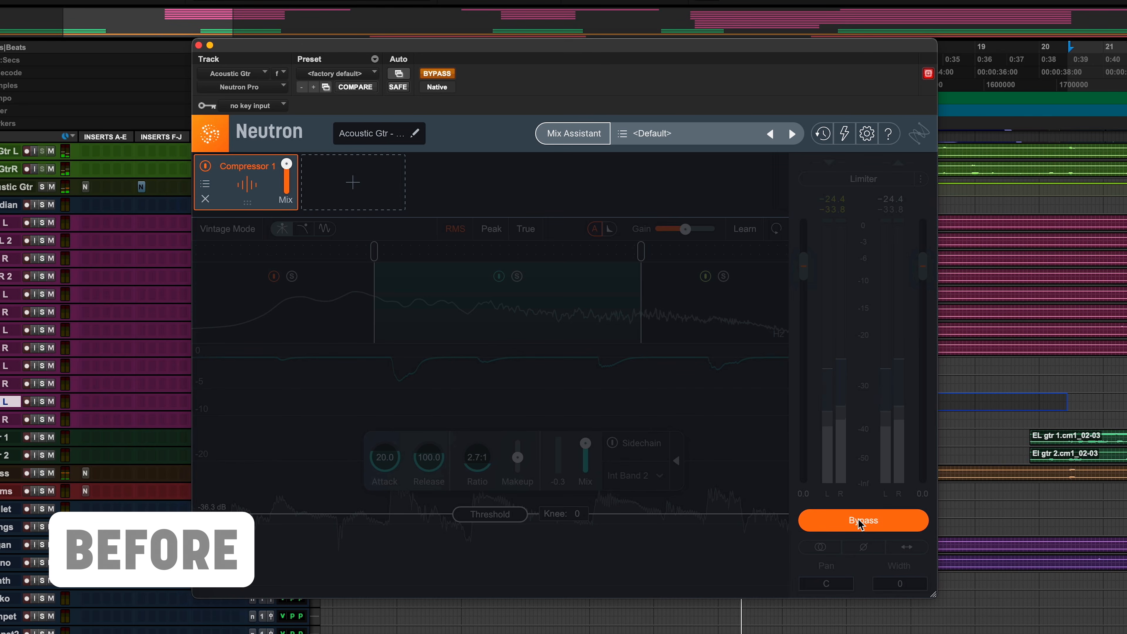
{"action": "left_click", "coordinate": [861, 524]}
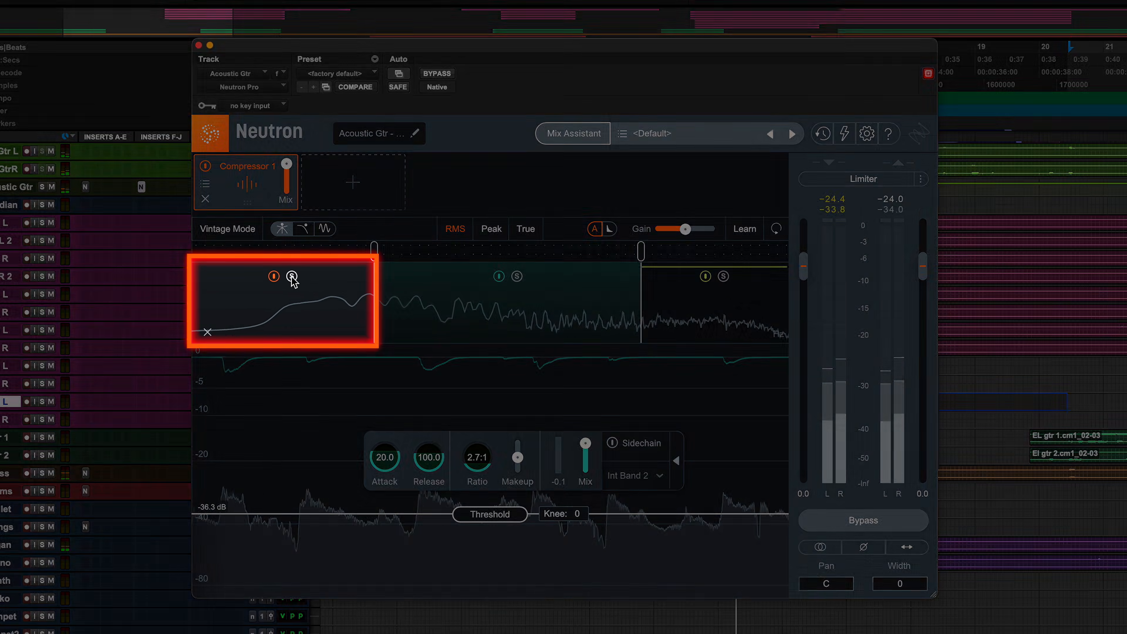
Solo the low, middle and high bands of the acoustic guitar compressor in turn to hear each one alone
{"action": "left_click", "coordinate": [292, 277]}
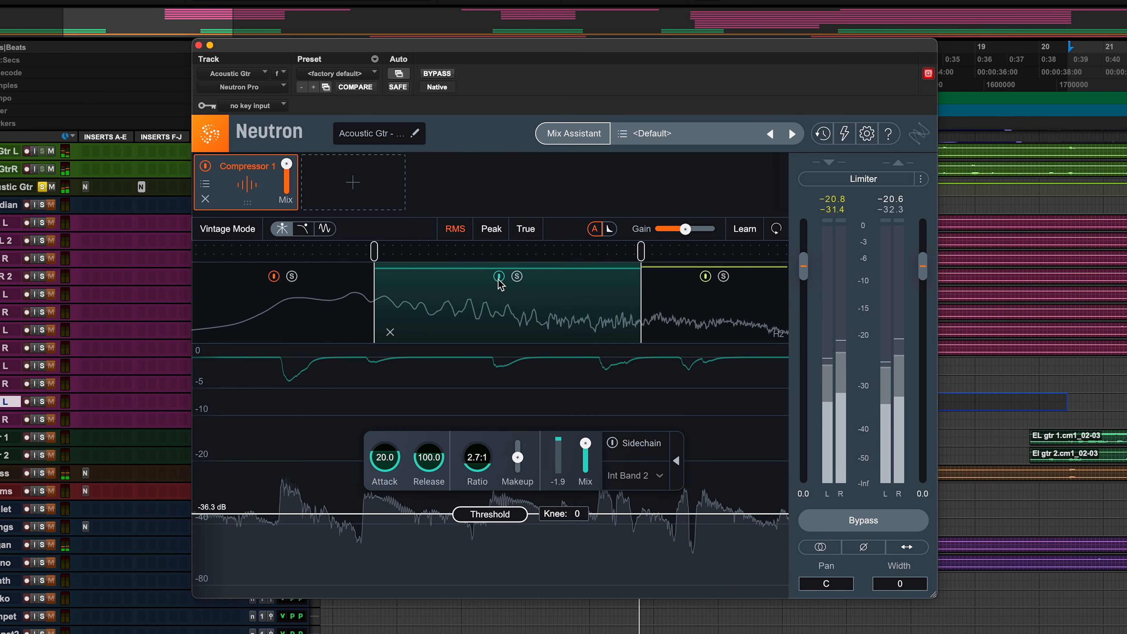
{"action": "left_click", "coordinate": [517, 277]}
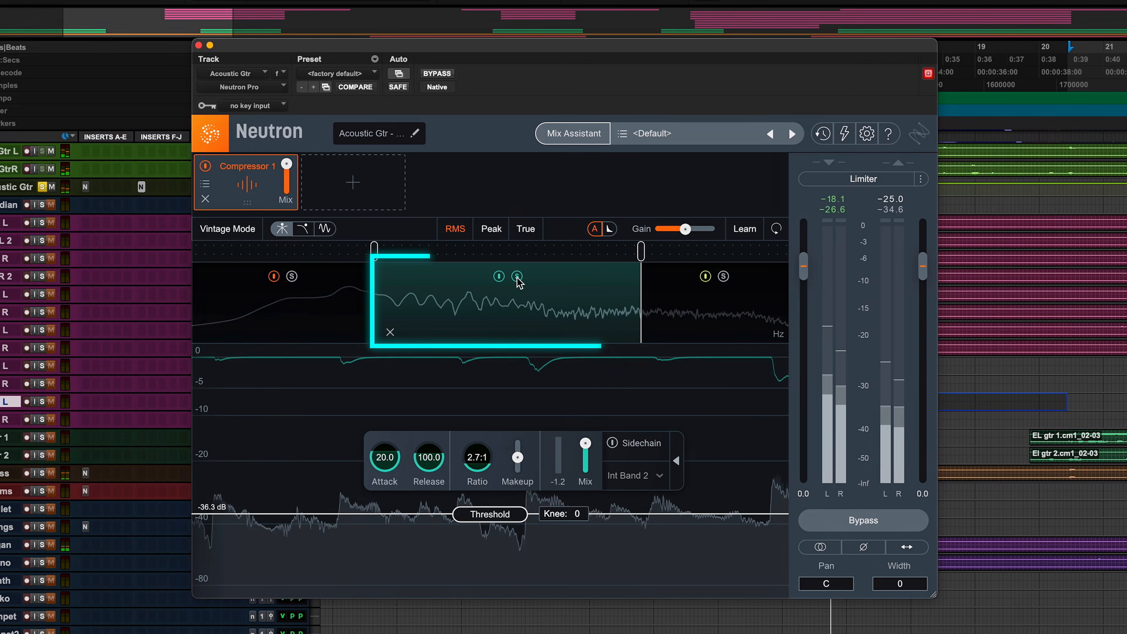
{"action": "left_click", "coordinate": [518, 277]}
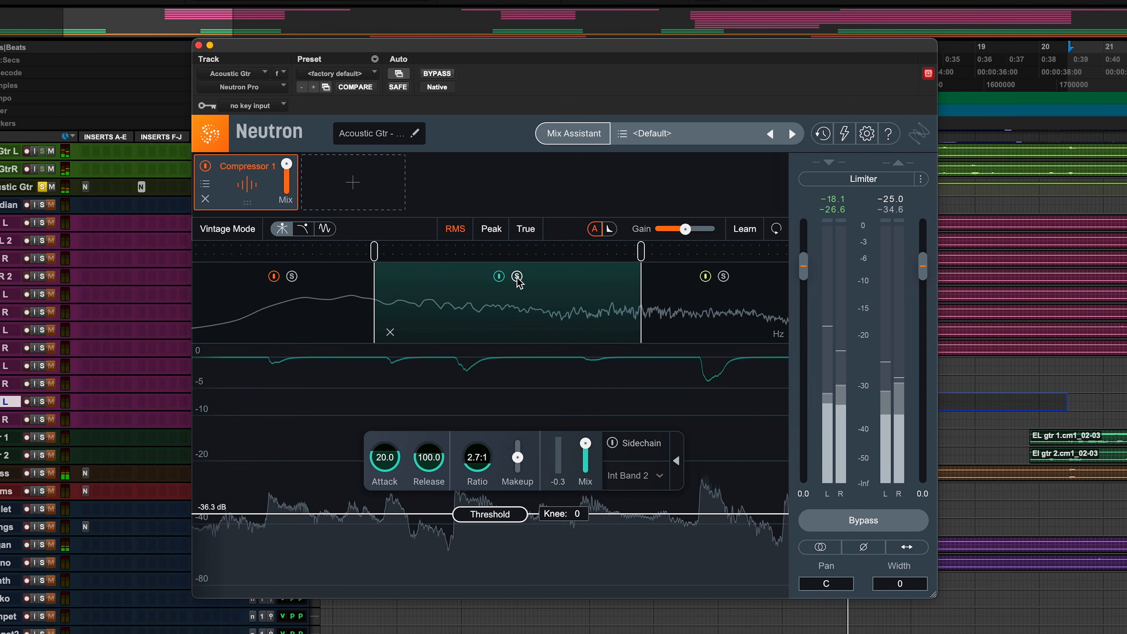
{"action": "left_click", "coordinate": [724, 276]}
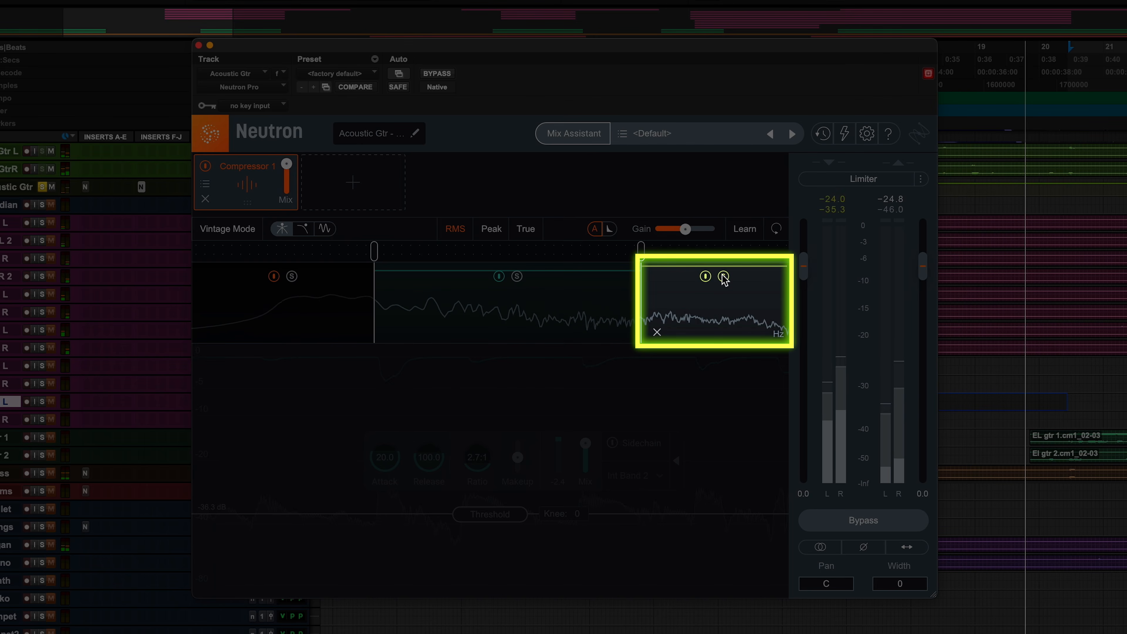
{"action": "left_click", "coordinate": [724, 277]}
Set the high band to about −57.1 dB threshold and 5.5:1 ratio, and compare the soloed guitar bypassed and compressed
{"action": "left_click_drag", "start_coordinate": [493, 360], "coordinate": [496, 565]}
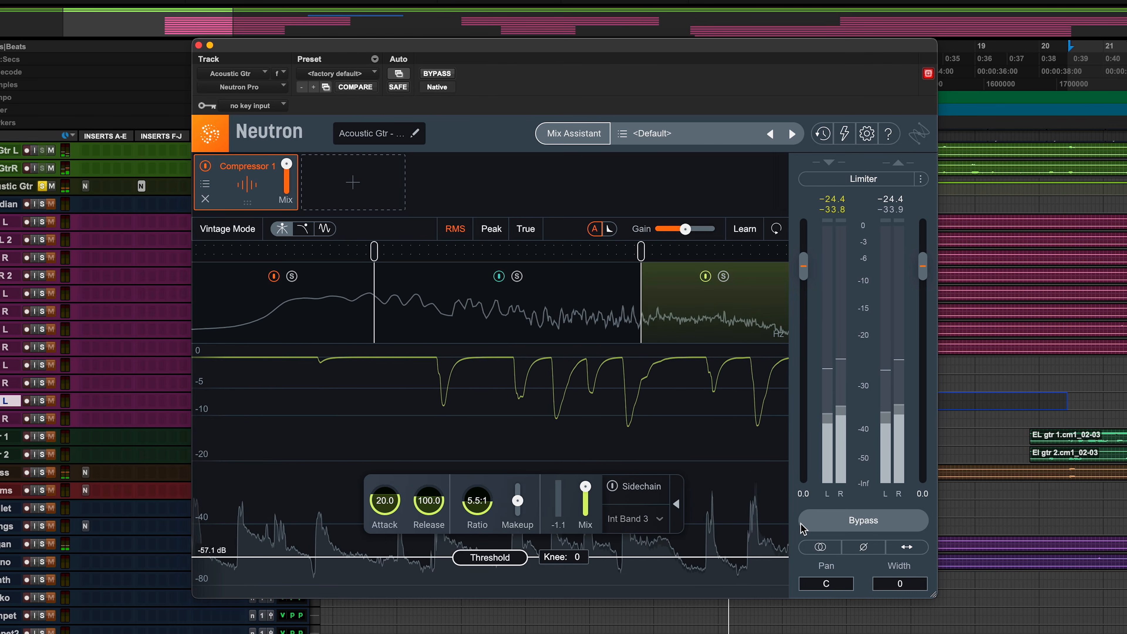
{"action": "left_click", "coordinate": [821, 526]}
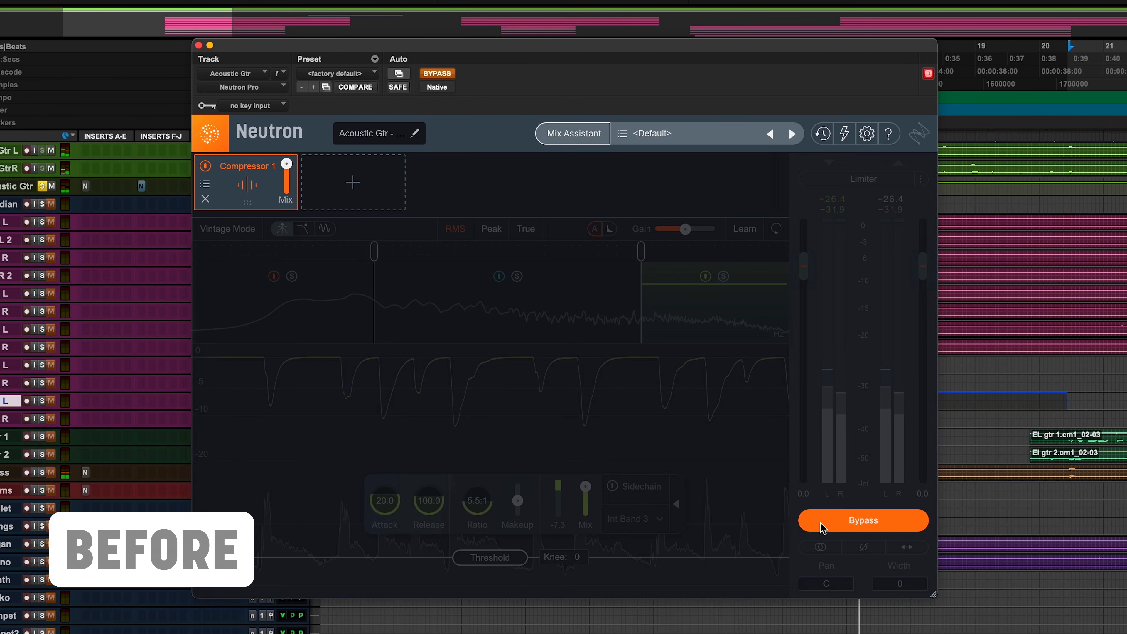
{"action": "left_click", "coordinate": [822, 526]}
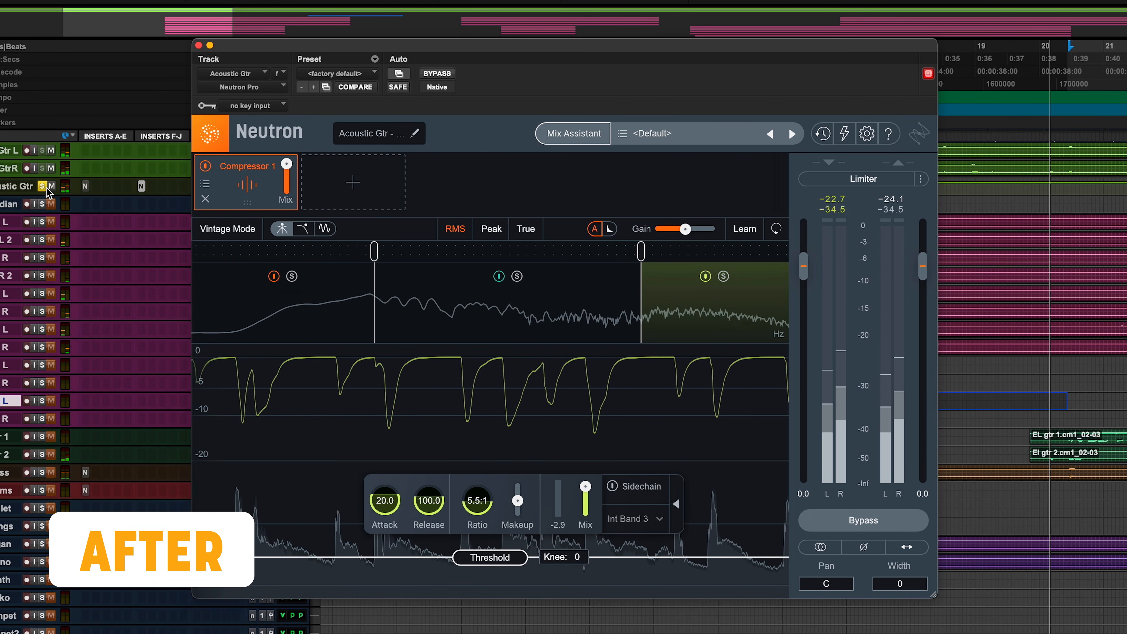
Compare the acoustic guitar bypassed and compressed within the full mix, and toggle playback
{"action": "left_click", "coordinate": [864, 522]}
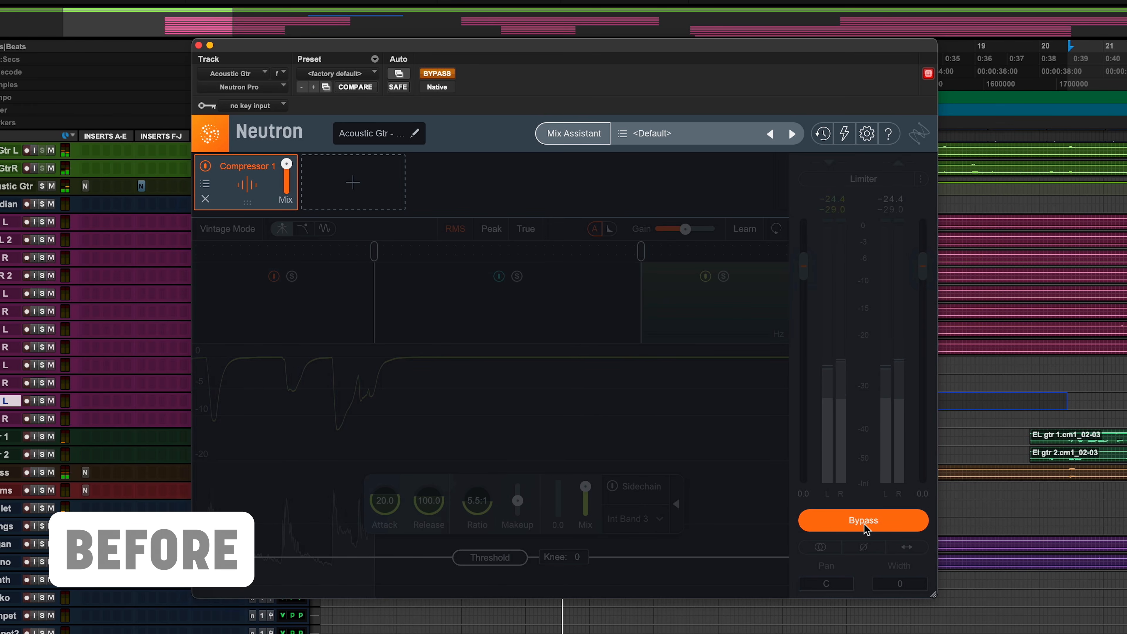
{"action": "left_click", "coordinate": [864, 523]}
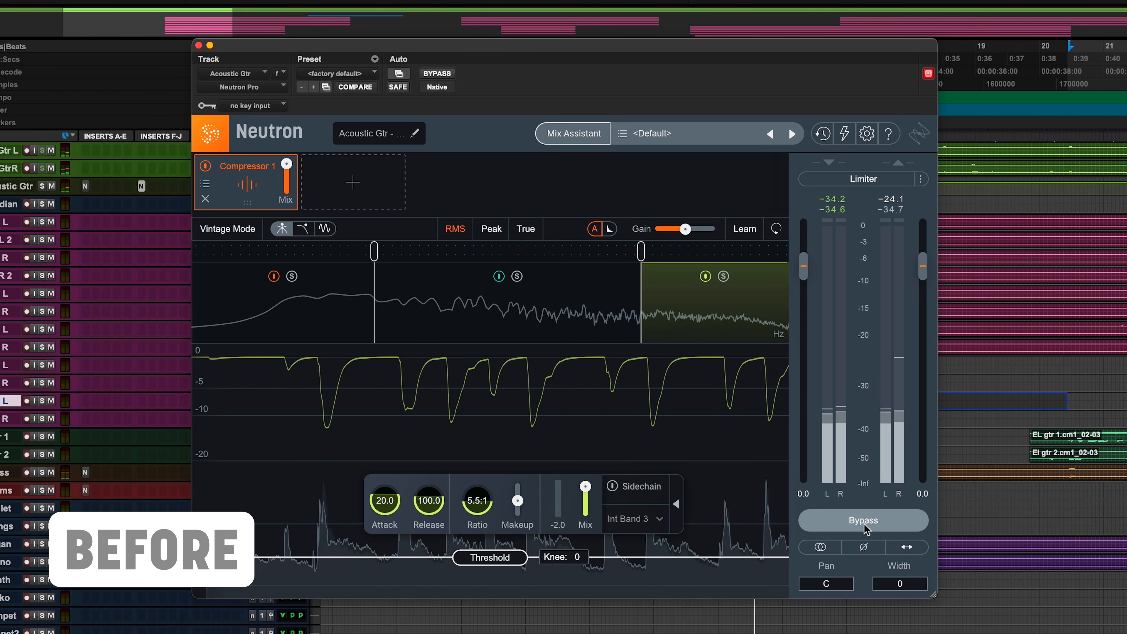
{"action": "left_click", "coordinate": [863, 523]}
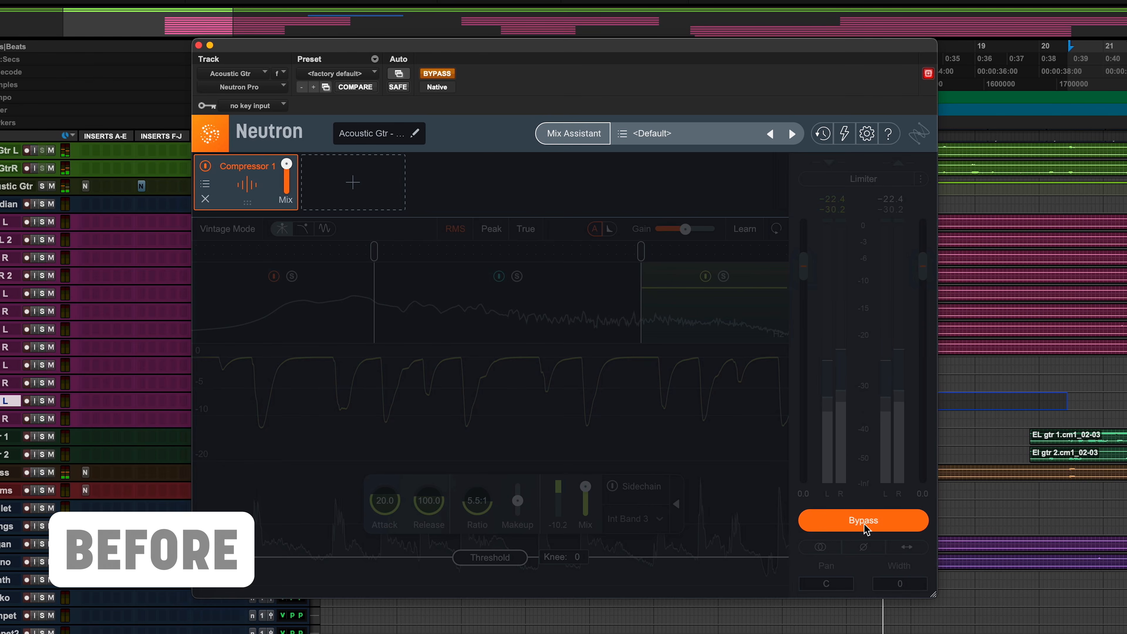
{"action": "left_click", "coordinate": [864, 521]}
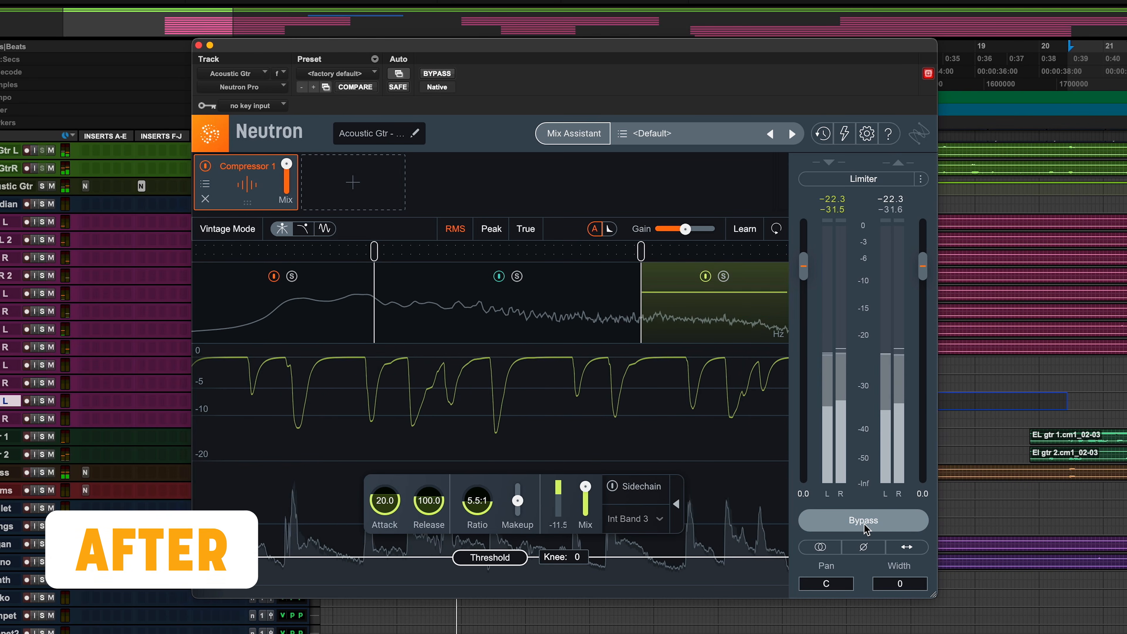
{"action": "key", "text": "space"}
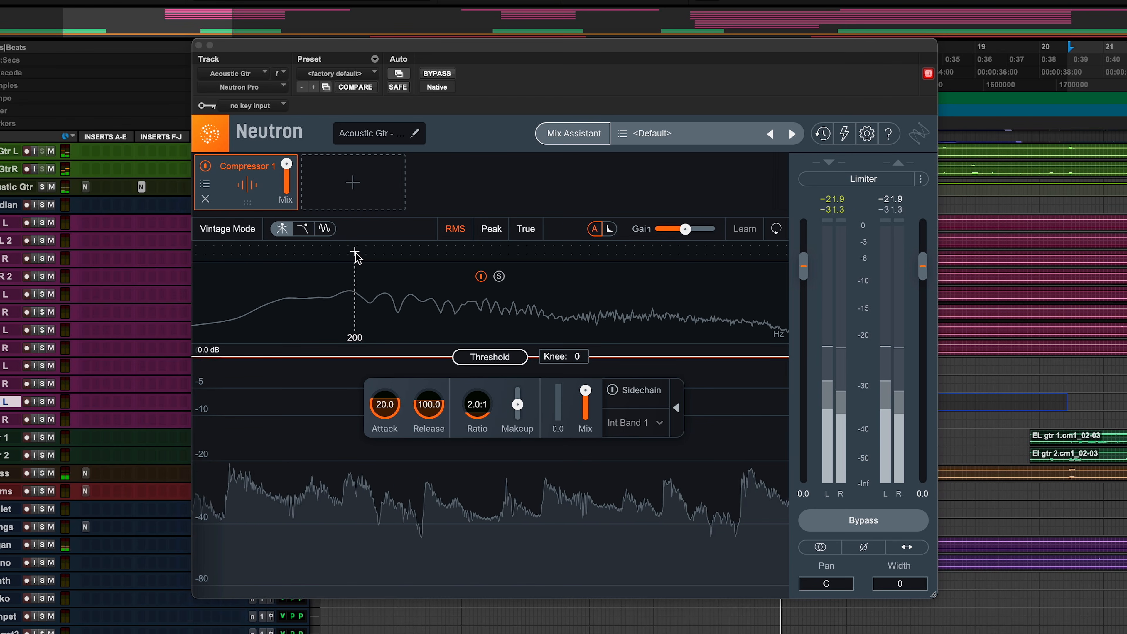
Add crossovers at 200 Hz and 2 kHz to the single-band acoustic guitar compressor and lower the new high band's threshold
{"action": "left_click", "coordinate": [355, 252]}
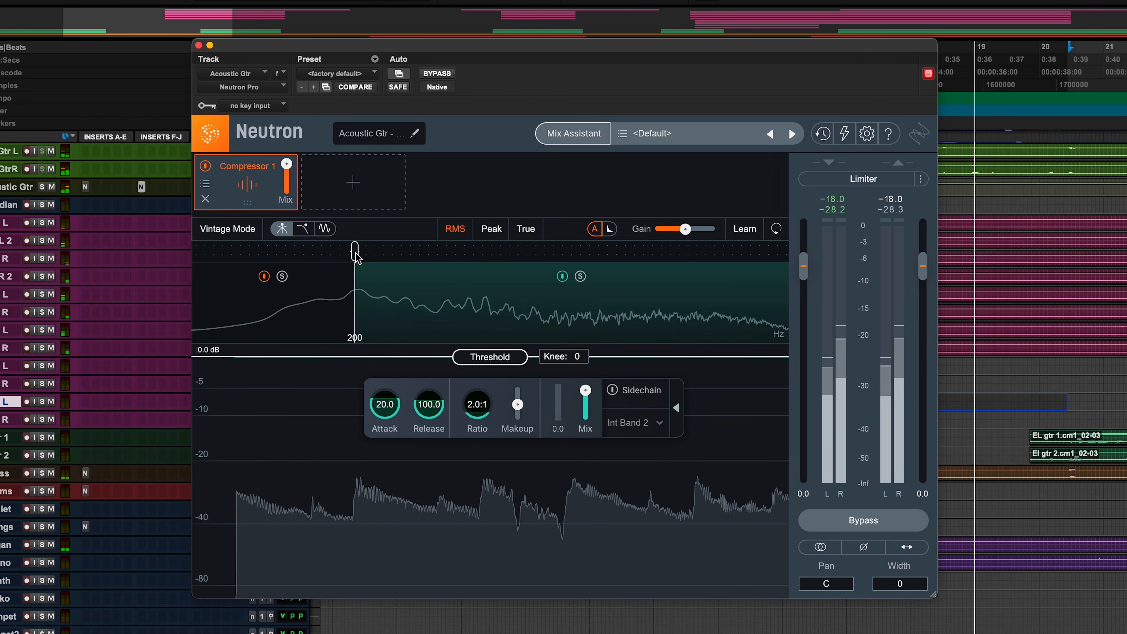
{"action": "left_click", "coordinate": [570, 255]}
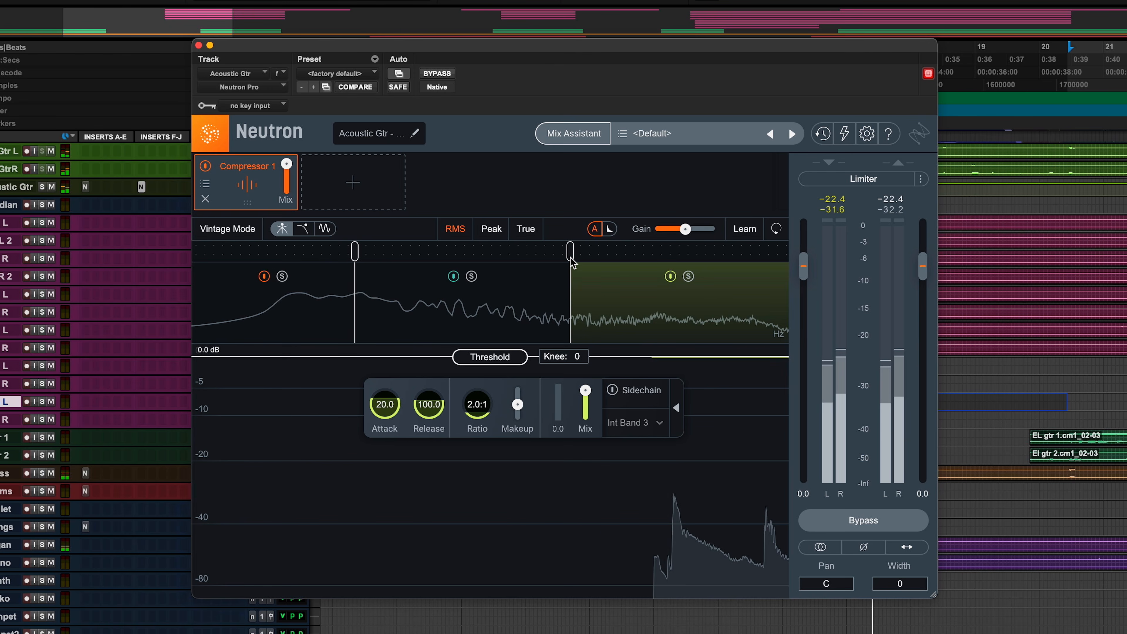
{"action": "left_click_drag", "start_coordinate": [515, 377], "coordinate": [532, 504]}
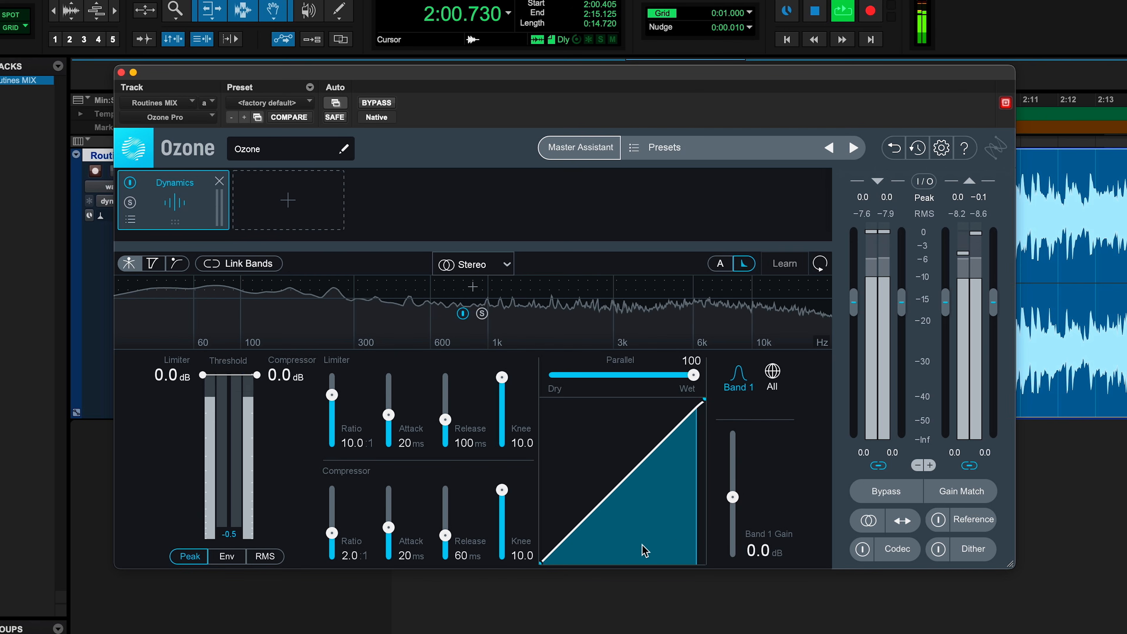
In Ozone's Dynamics module on the mix, create three bands by adding two crossovers, the first at 378 Hz
{"action": "left_click", "coordinate": [379, 288]}
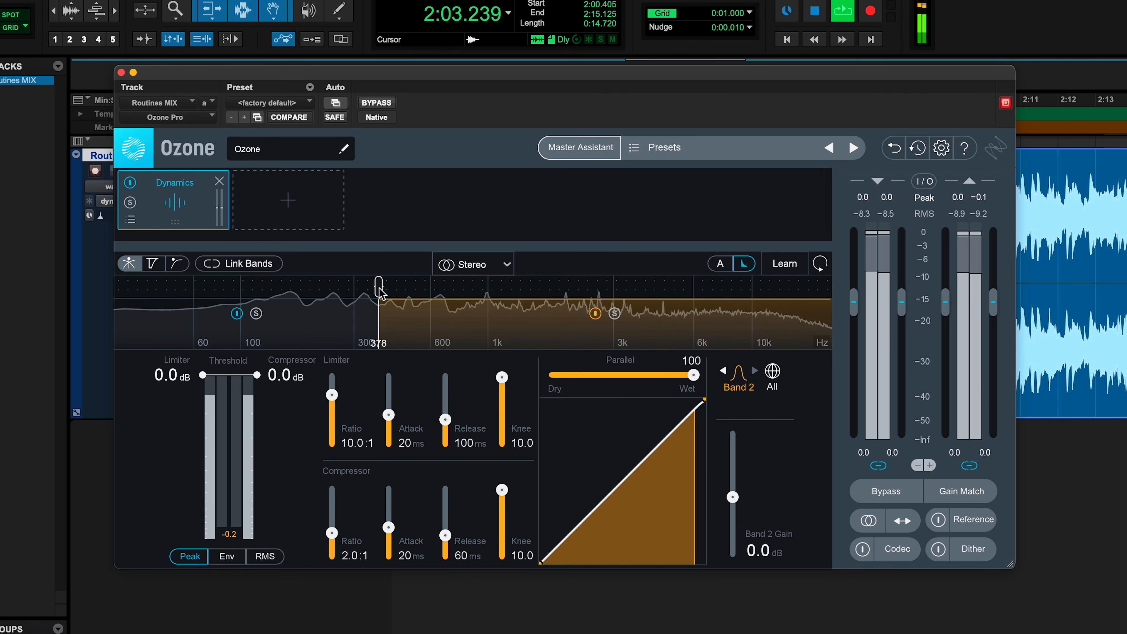
{"action": "left_click", "coordinate": [602, 294]}
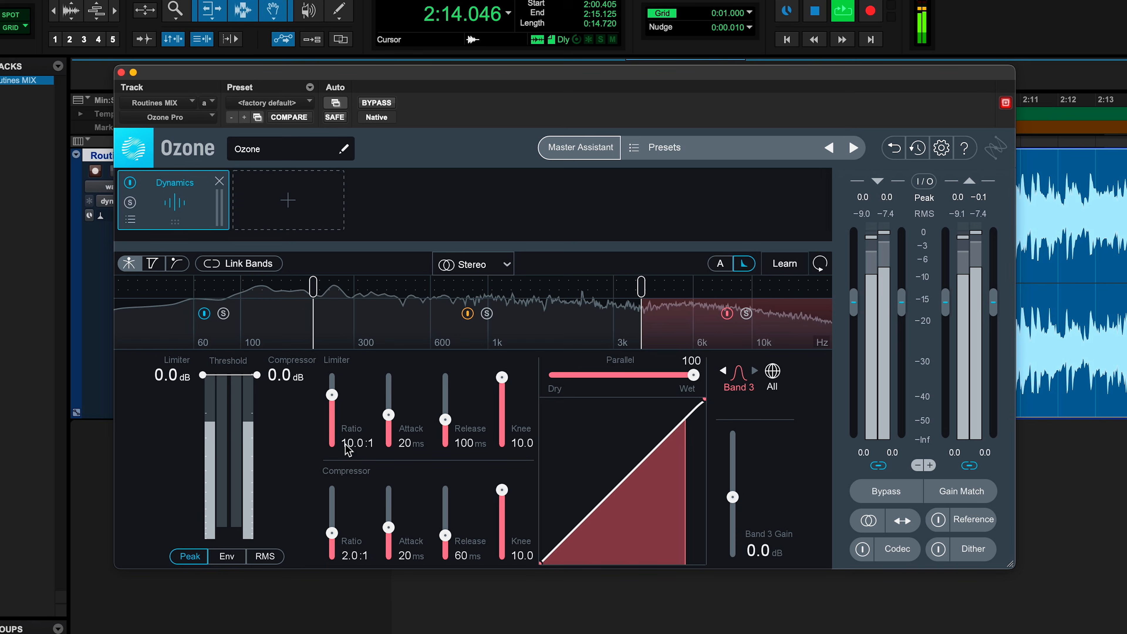
Lower the high band's compressor threshold to −18.1 dB and bypass Ozone to hear the unprocessed mix
{"action": "left_click_drag", "start_coordinate": [261, 381], "coordinate": [262, 417]}
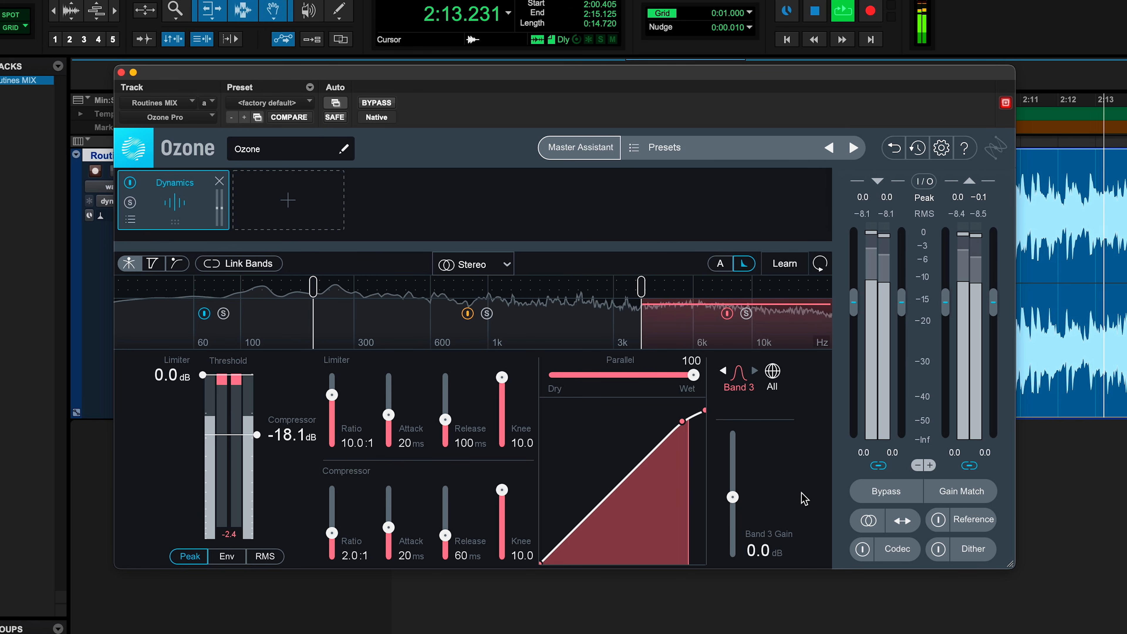
{"action": "left_click", "coordinate": [874, 493]}
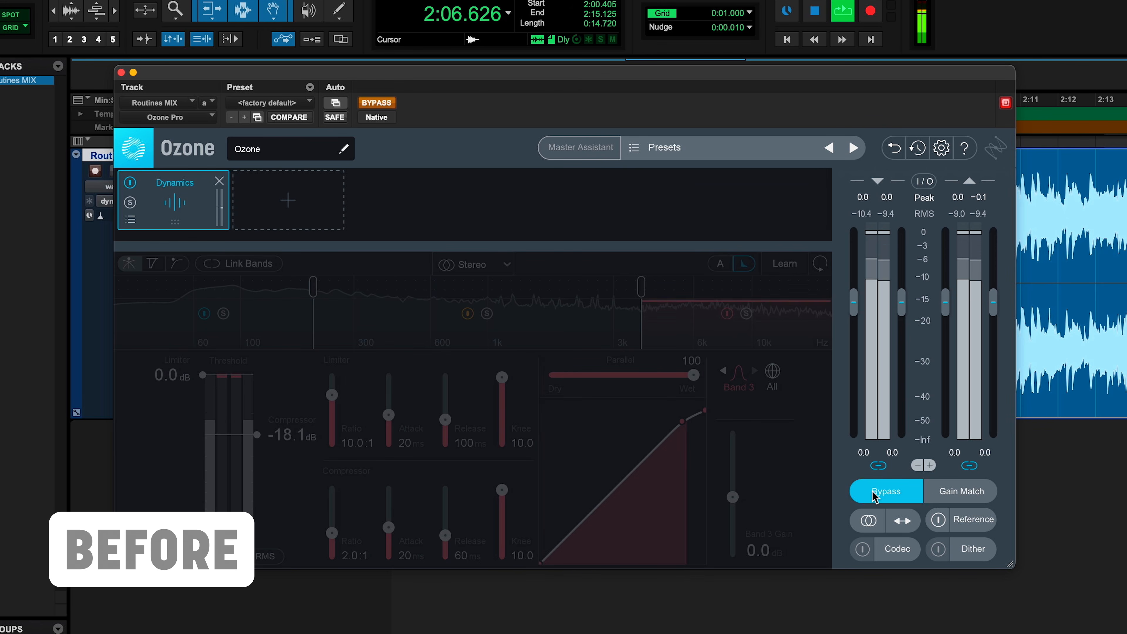
Re-enable Ozone on the mix to hear the multiband-compressed sound against the bypassed version
{"action": "left_click", "coordinate": [874, 493]}
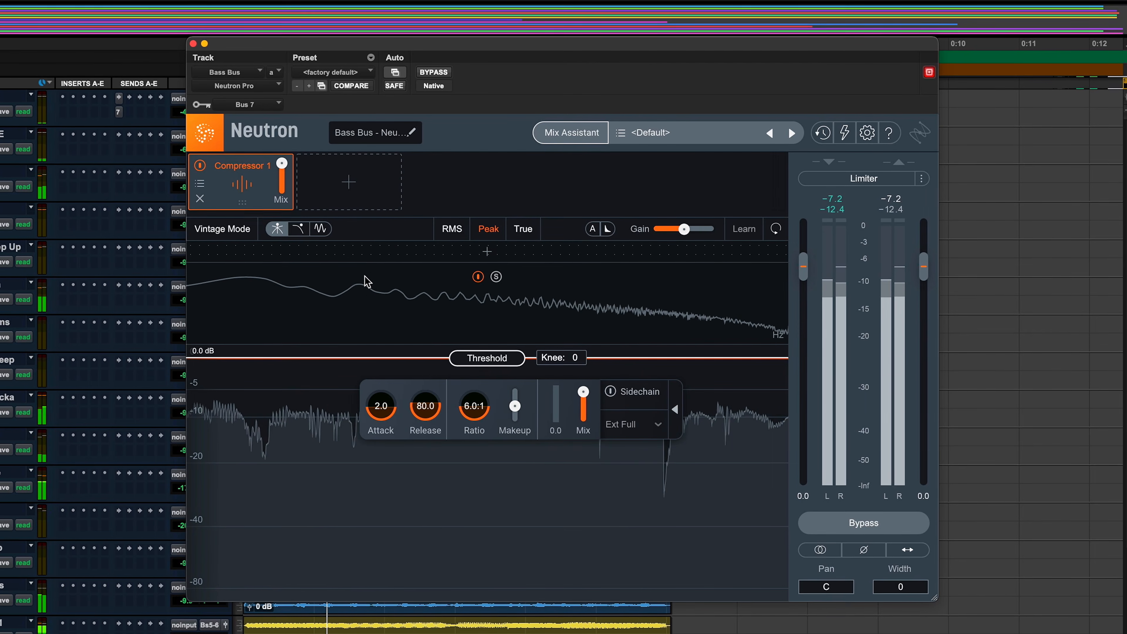
Split the Bass Bus compressor into two bands with a crossover at 275 Hz and enable the low band's external sidechain
{"action": "left_click", "coordinate": [357, 252]}
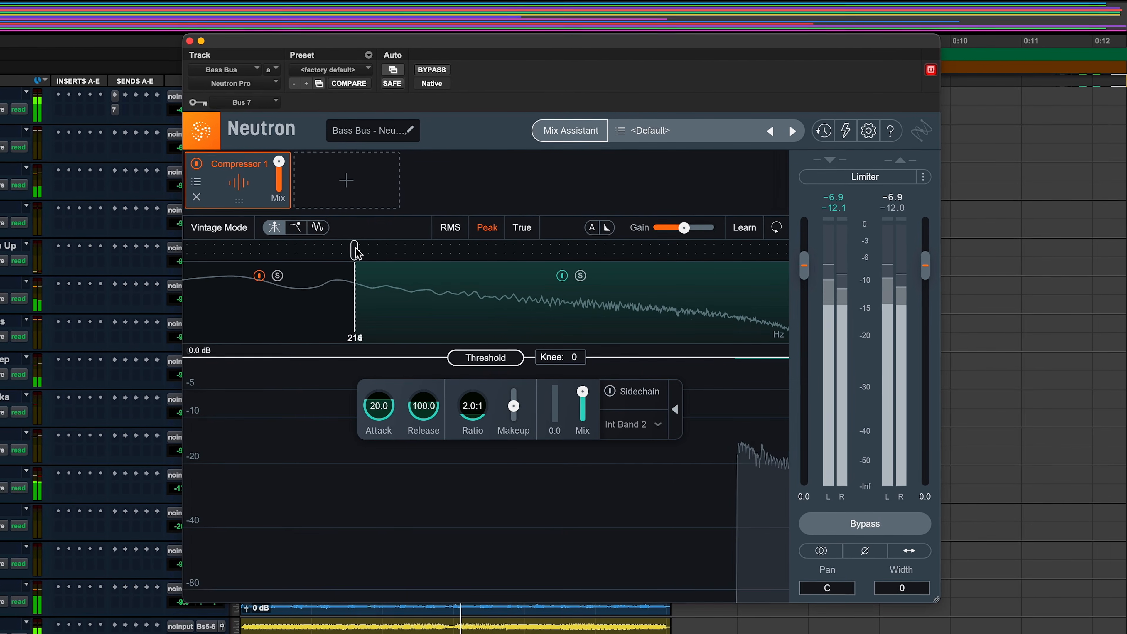
{"action": "left_click_drag", "start_coordinate": [357, 251], "coordinate": [376, 251]}
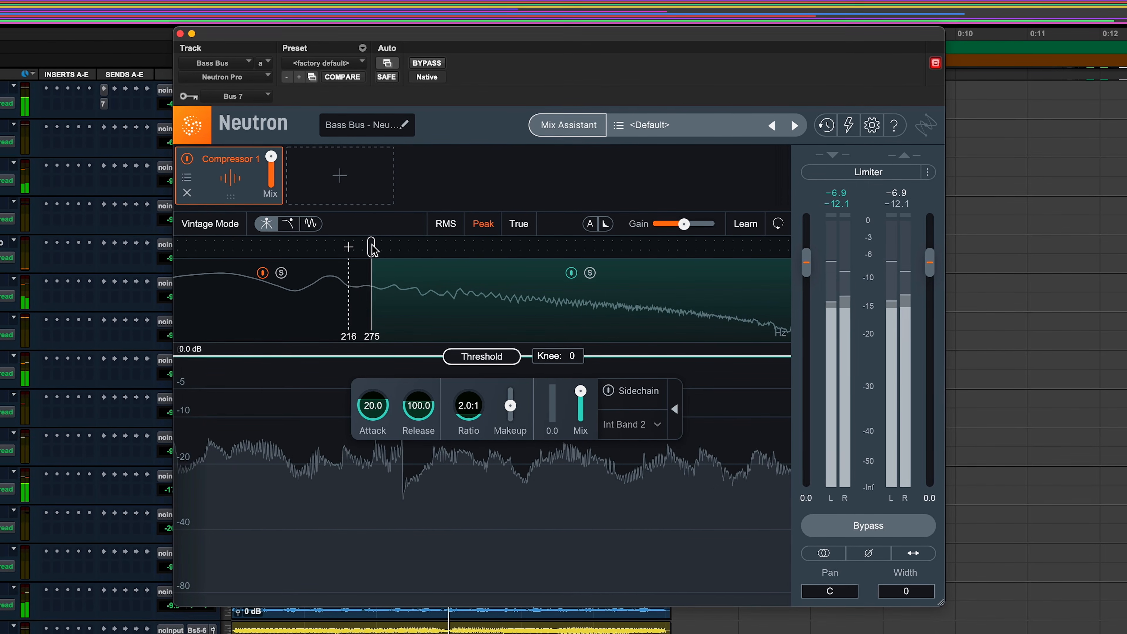
{"action": "left_click", "coordinate": [338, 298]}
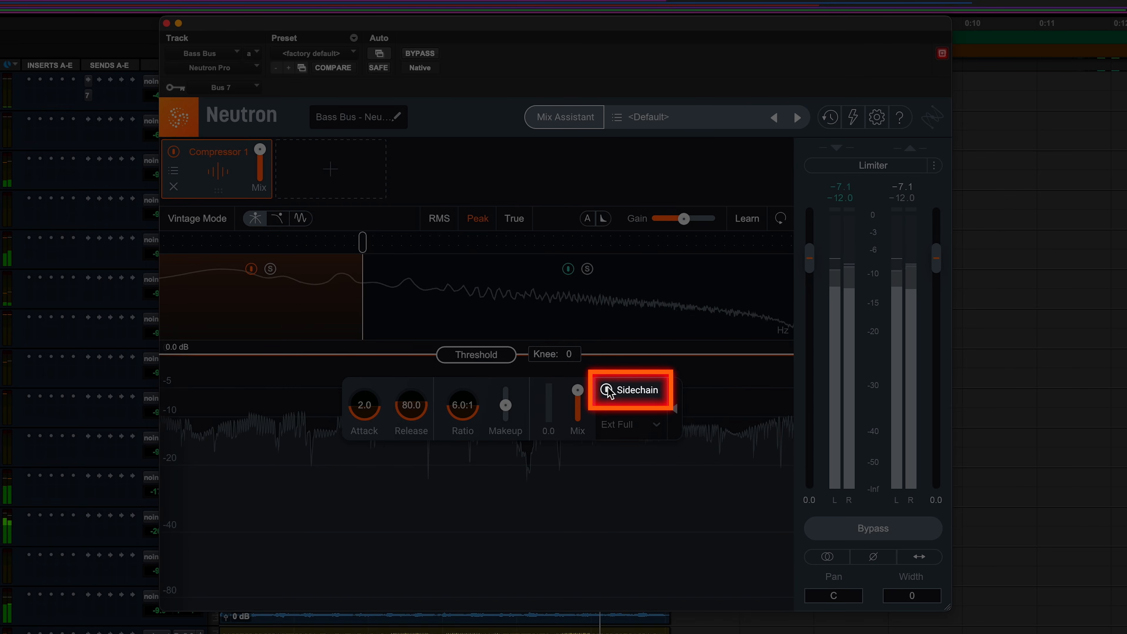
{"action": "left_click", "coordinate": [607, 389]}
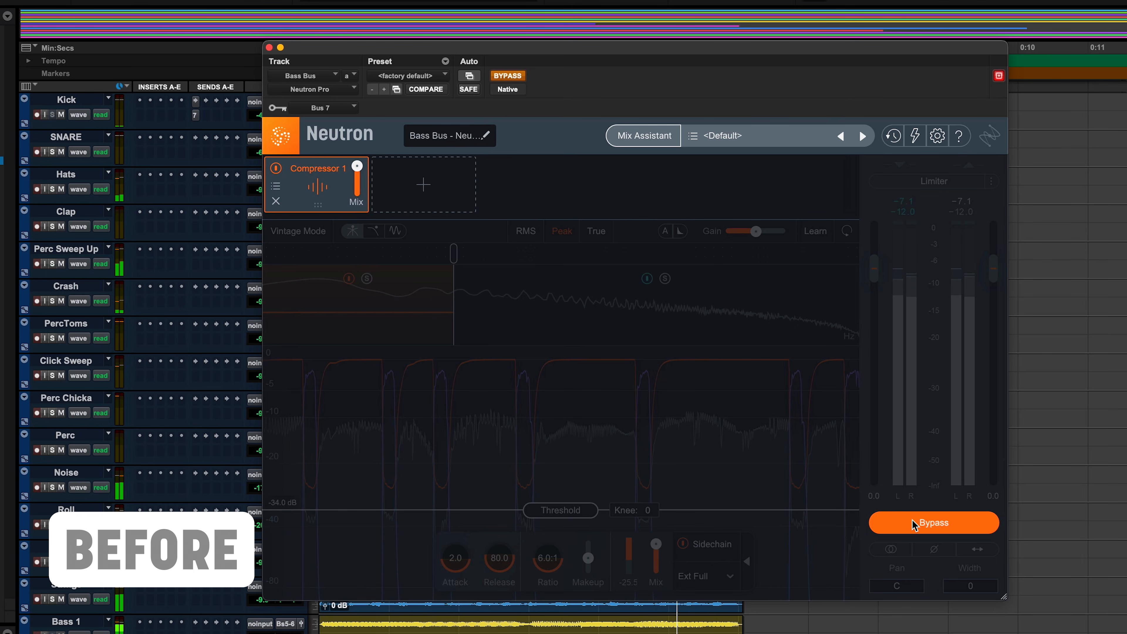
Compare the Bass Bus with the sidechained Neutron compression bypassed and active, switching back and forth repeatedly
{"action": "left_click", "coordinate": [914, 524]}
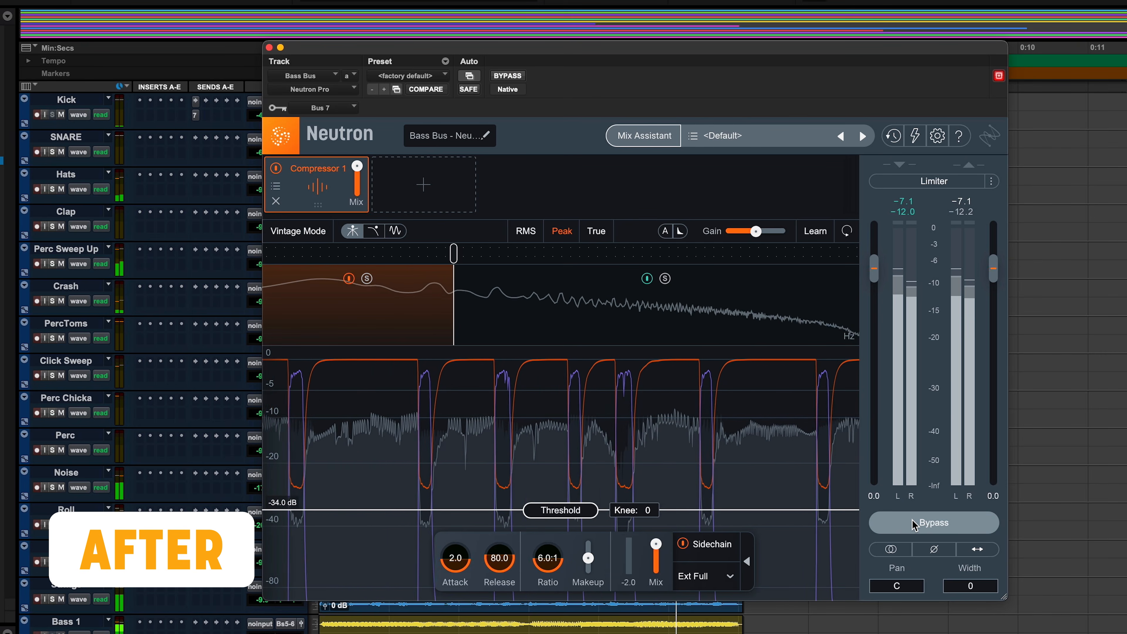
{"action": "left_click", "coordinate": [914, 524]}
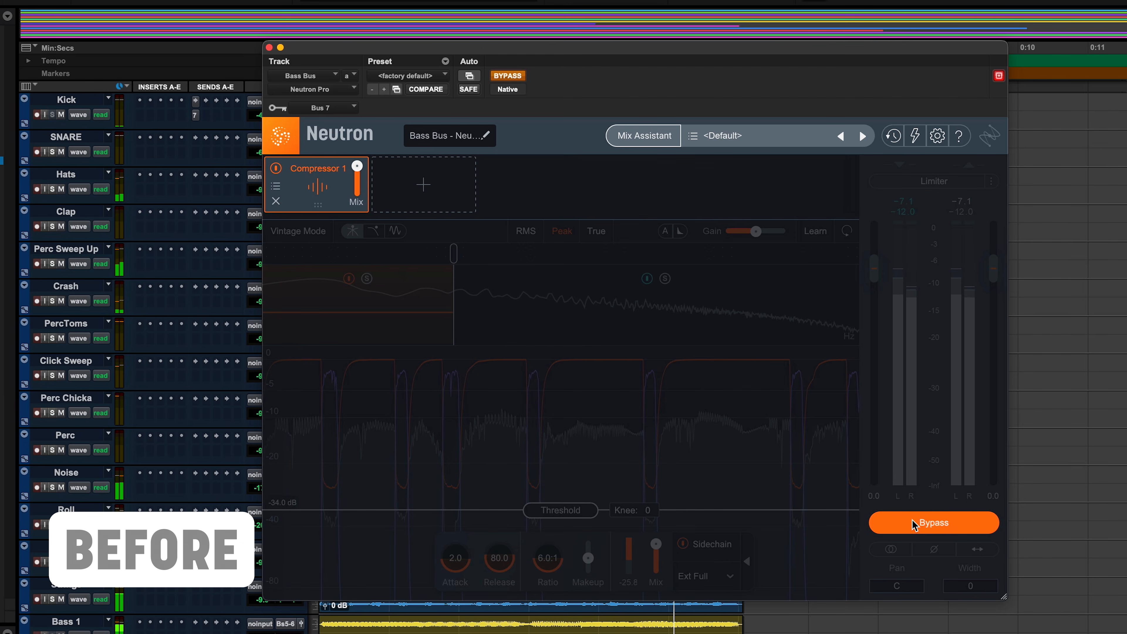
{"action": "left_click", "coordinate": [914, 524]}
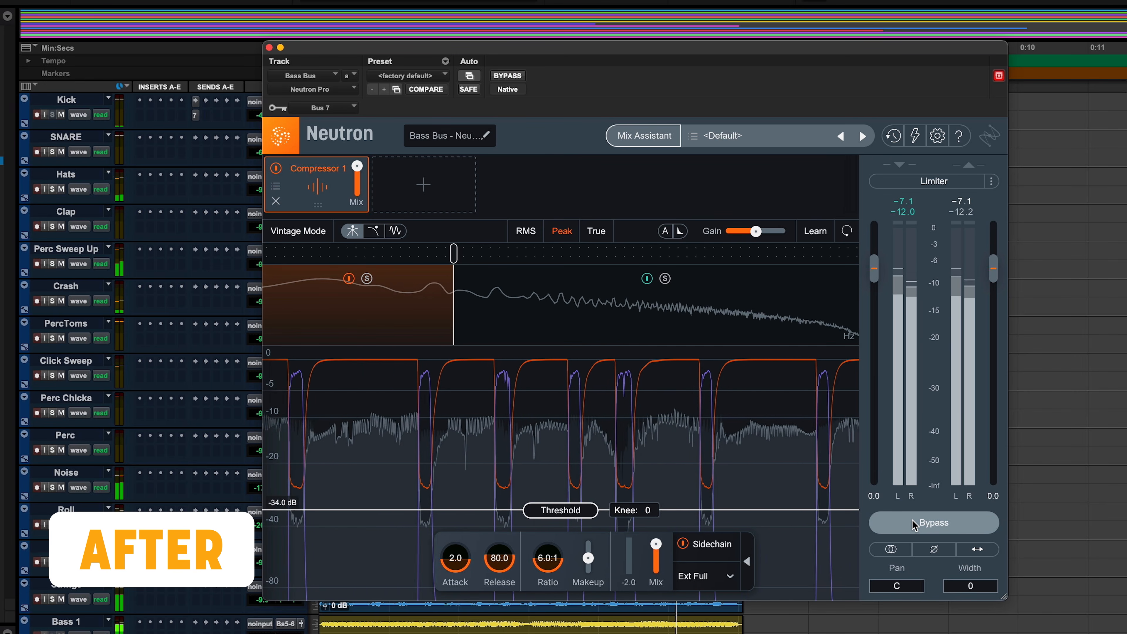
{"action": "left_click", "coordinate": [914, 524]}
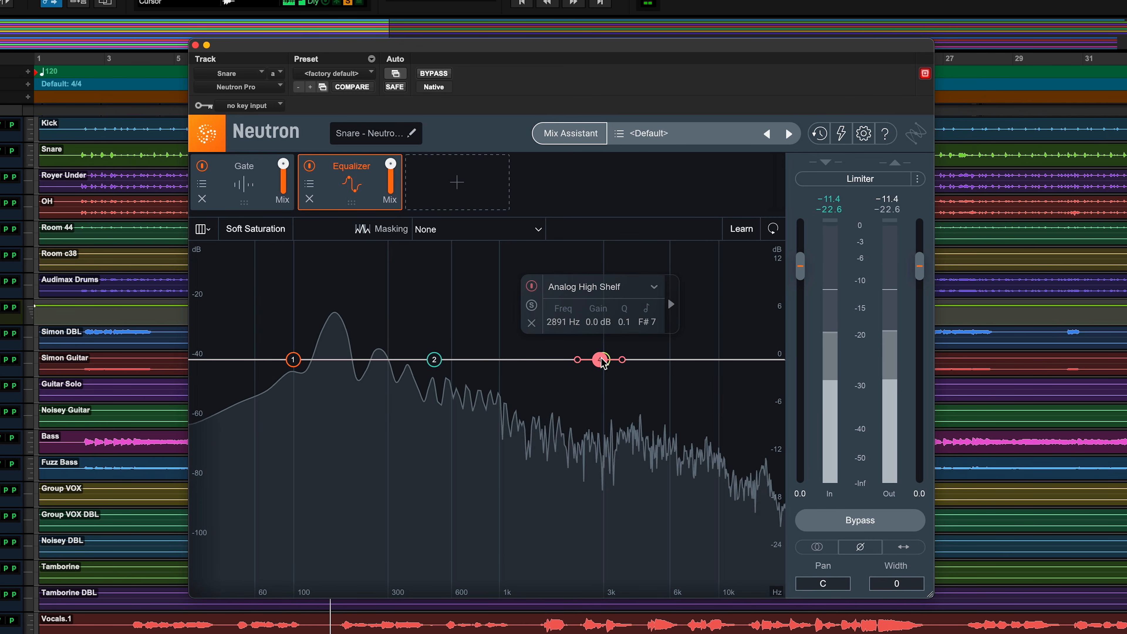
Boost the snare equalizer's high shelf at 2891 Hz to 4.0 dB and compare the snare with its gate bypassed and active
{"action": "left_click_drag", "start_coordinate": [602, 358], "coordinate": [602, 331]}
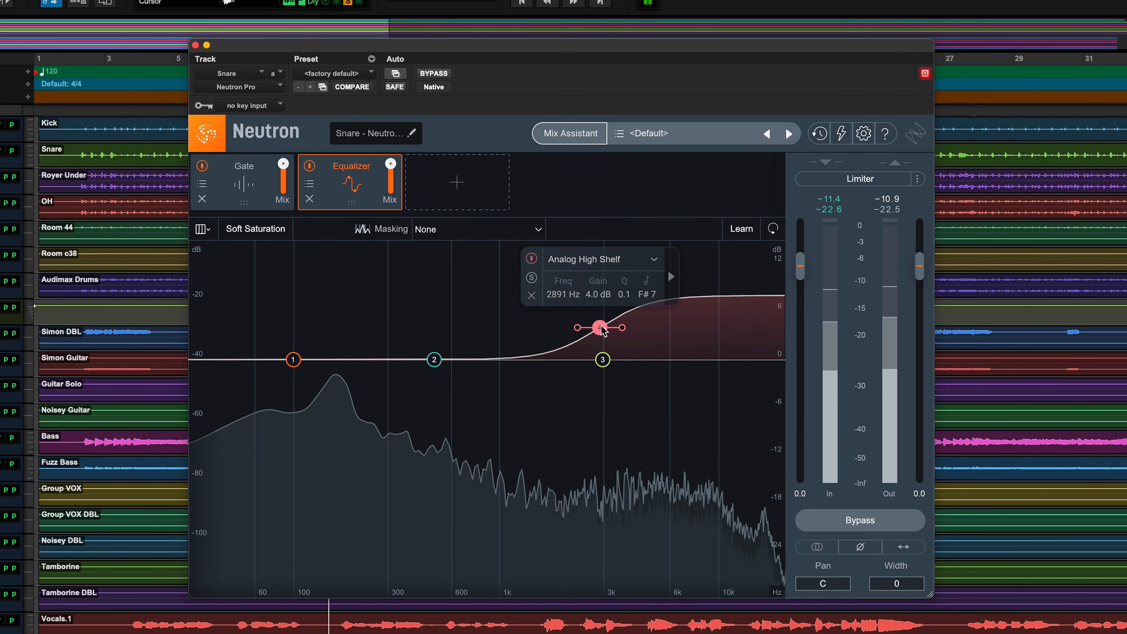
{"action": "left_click", "coordinate": [265, 193]}
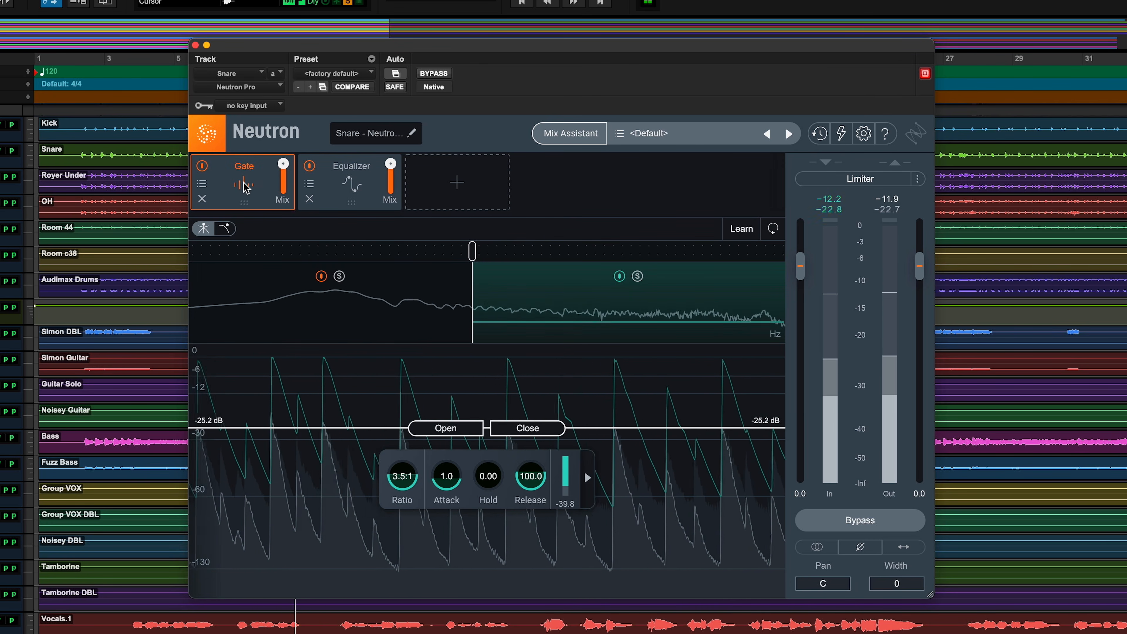
{"action": "left_click", "coordinate": [203, 167]}
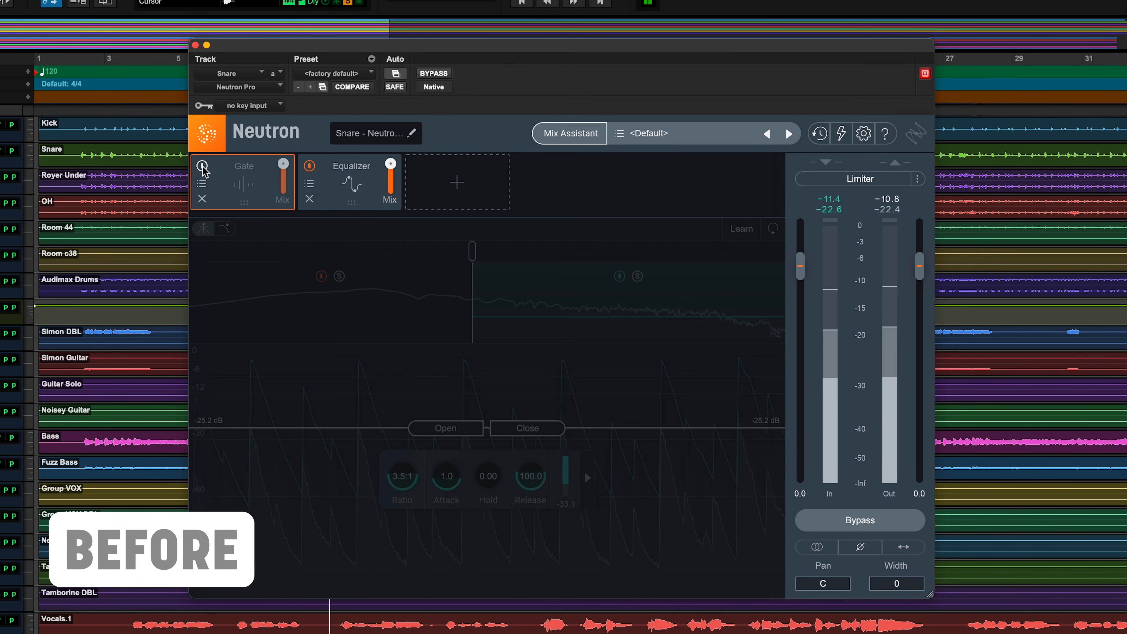
{"action": "left_click", "coordinate": [203, 167]}
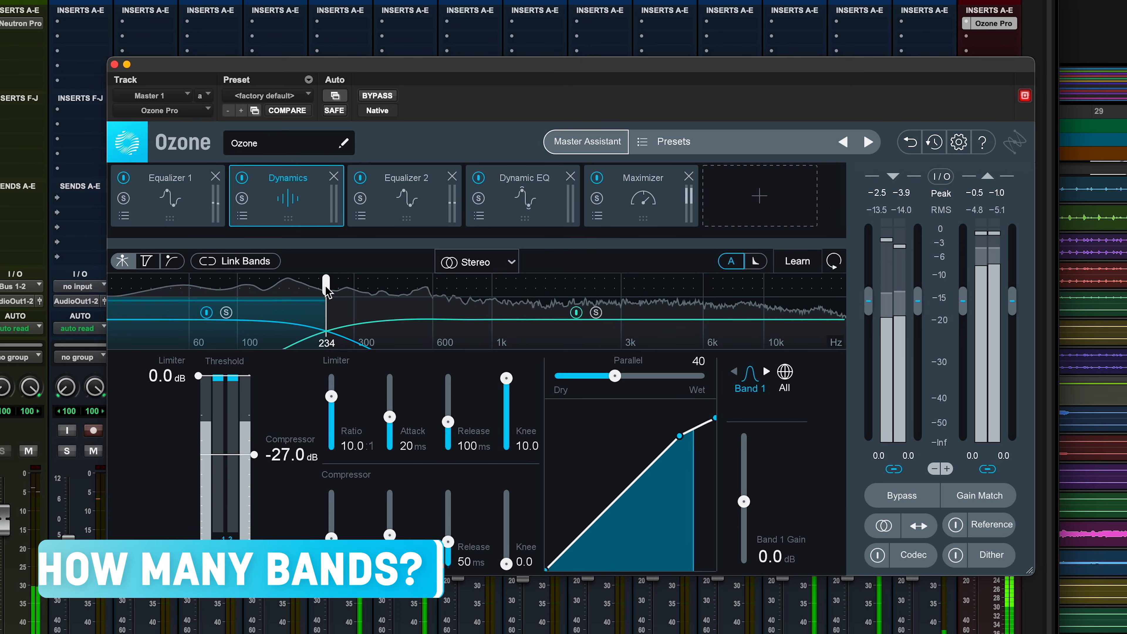
Lower the crossover in the master's Ozone Dynamics and set the low band's compressor to a −19.6 dB threshold and 3.7:1 ratio
{"action": "mouse_move", "coordinate": [327, 290]}
{"action": "left_mouse_down"}
{"action": "mouse_move", "coordinate": [303, 292]}
{"action": "mouse_move", "coordinate": [315, 286]}
{"action": "left_mouse_up"}
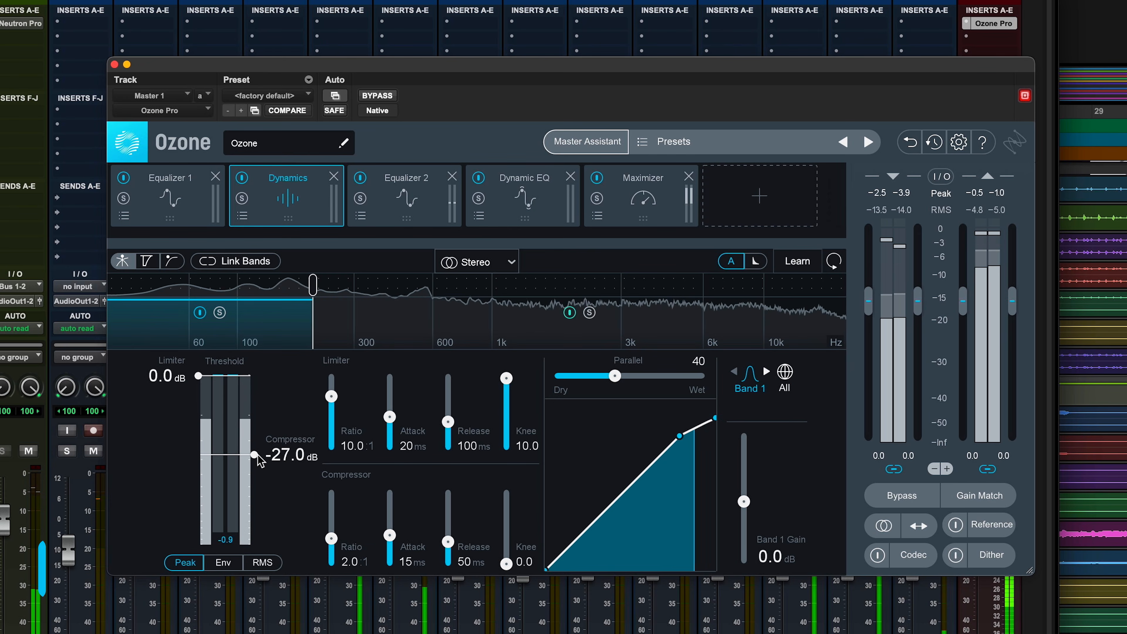
{"action": "left_click_drag", "start_coordinate": [257, 455], "coordinate": [256, 441]}
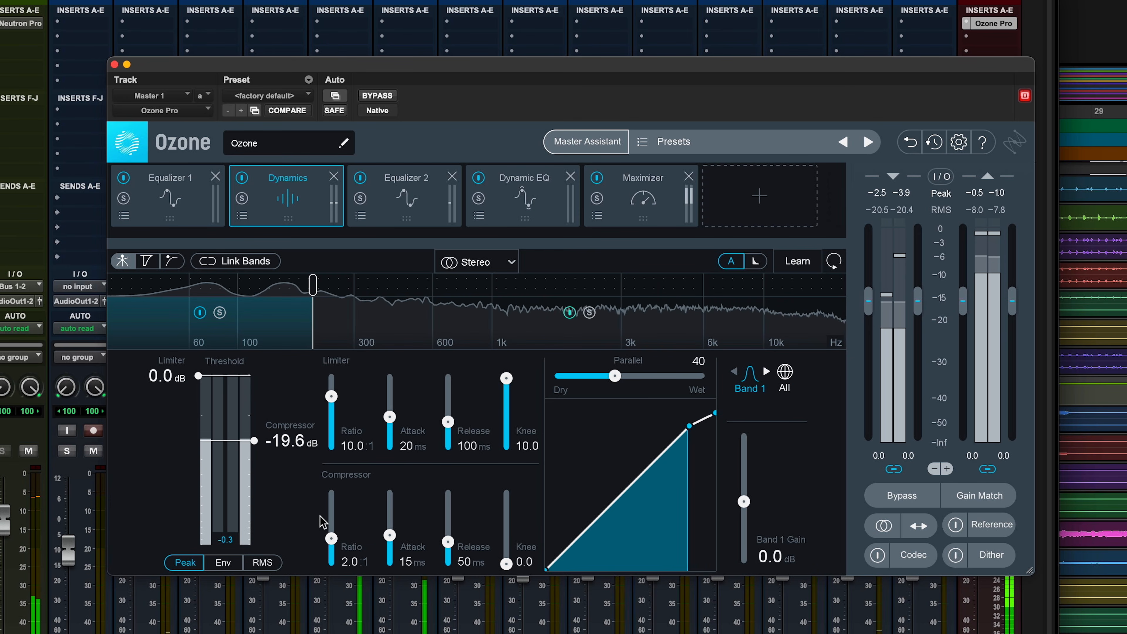
{"action": "left_click_drag", "start_coordinate": [332, 536], "coordinate": [333, 526]}
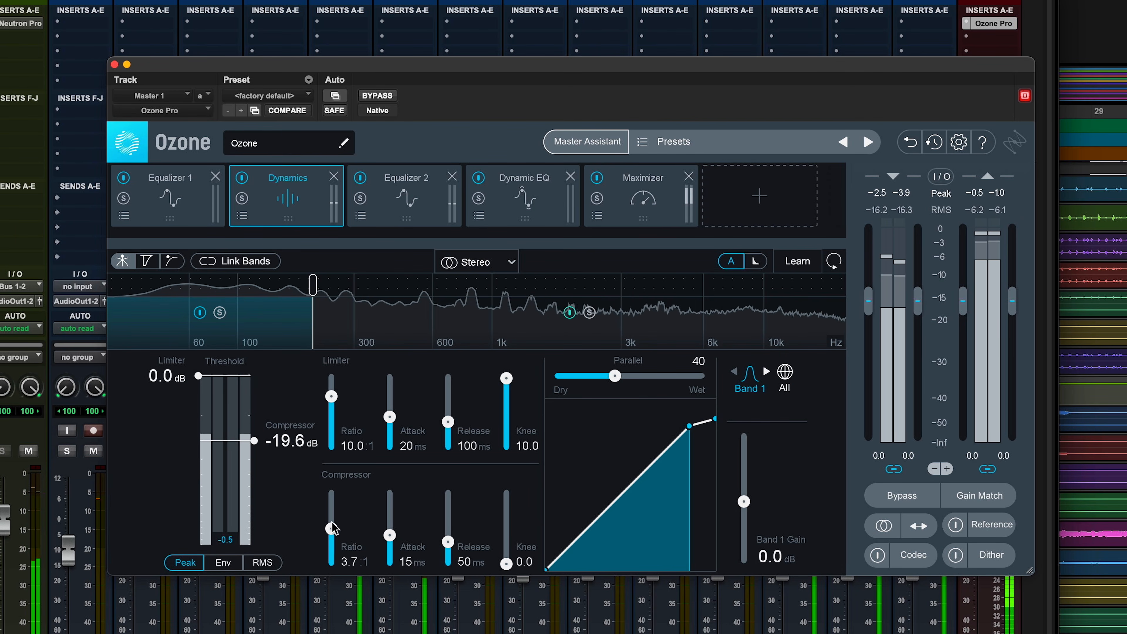
Raise the high band's compressor threshold to 0.0 dB in the master's Dynamics module
{"action": "left_click", "coordinate": [469, 325]}
{"action": "left_click_drag", "start_coordinate": [254, 422], "coordinate": [259, 371]}
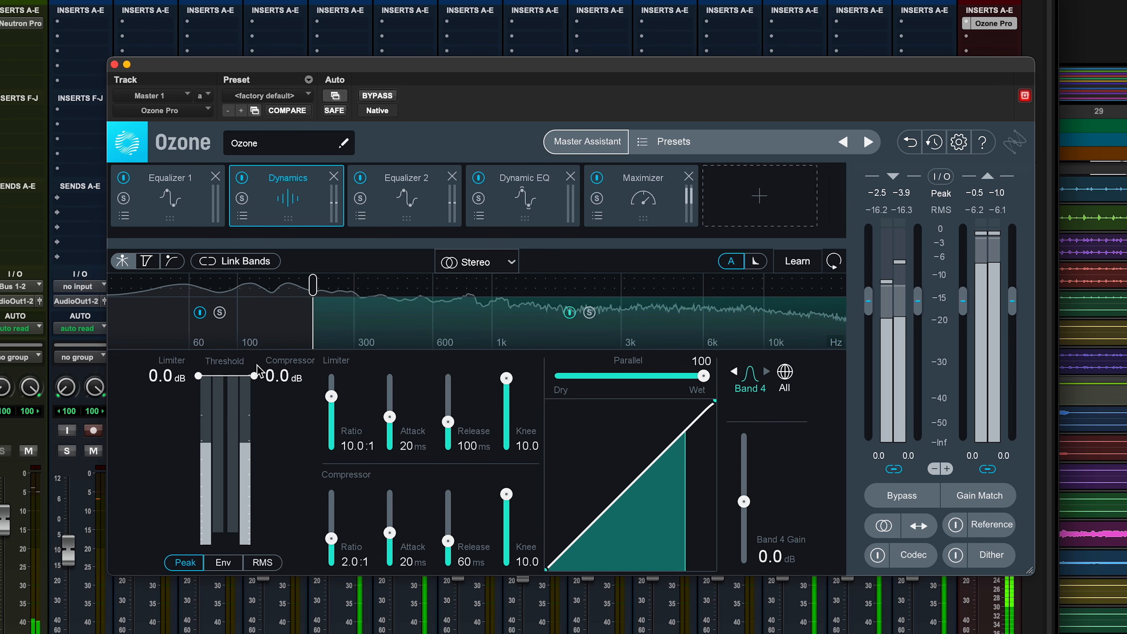
Set the low band's compressor to 108 ms attack, 508 ms release and −22.8 dB threshold, and lower the crossover to 195 Hz
{"action": "left_click", "coordinate": [268, 340]}
{"action": "left_click_drag", "start_coordinate": [390, 535], "coordinate": [448, 525]}
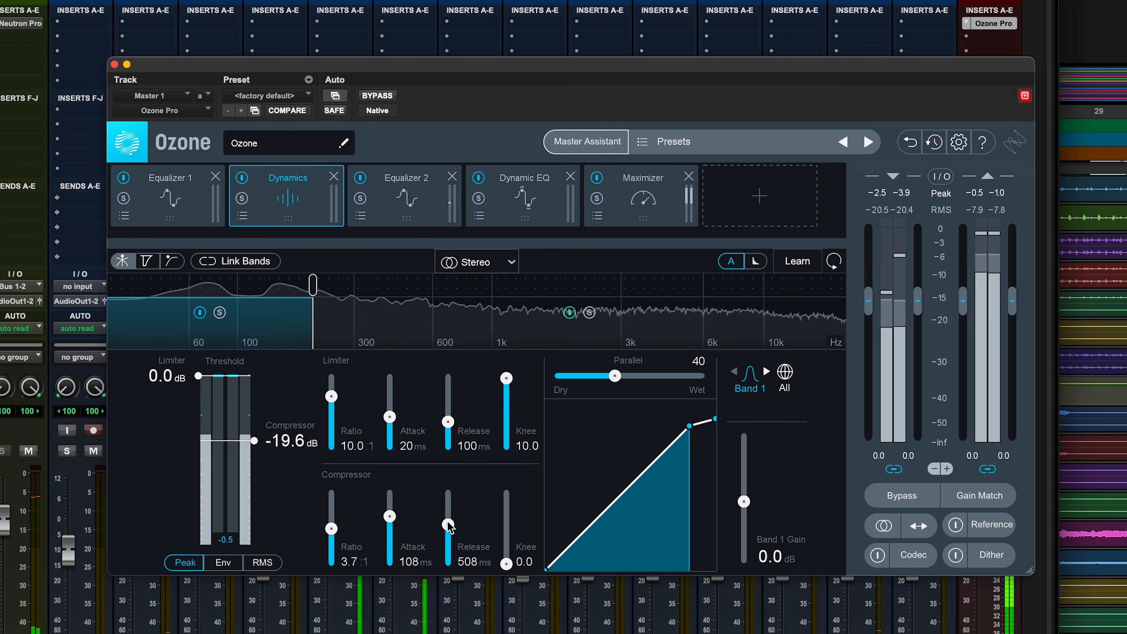
{"action": "left_click_drag", "start_coordinate": [254, 441], "coordinate": [254, 448]}
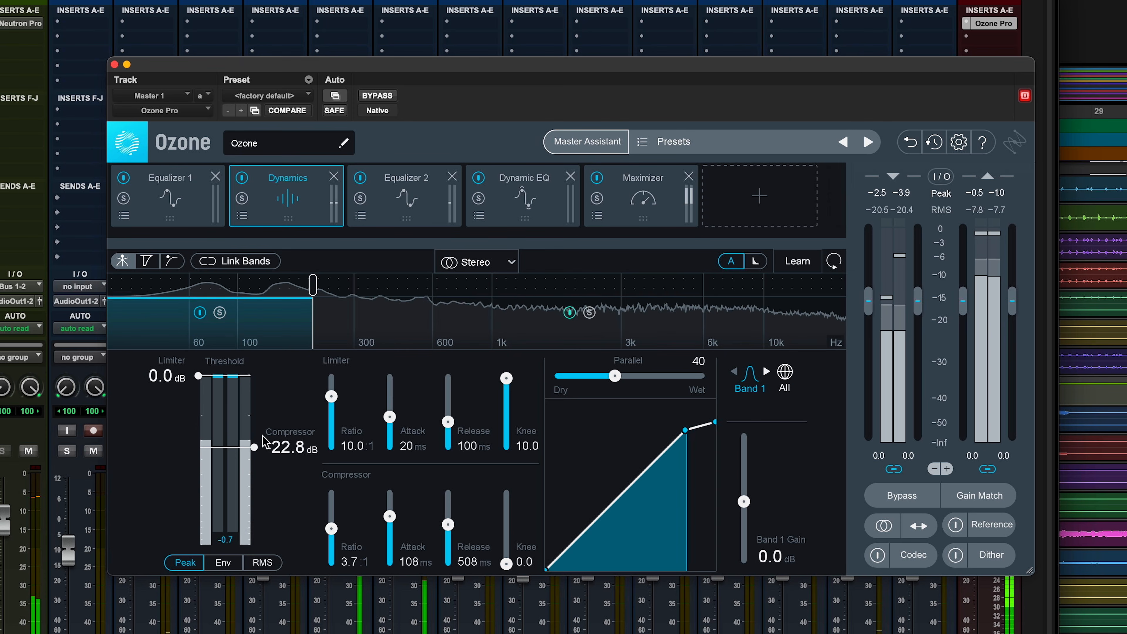
{"action": "mouse_move", "coordinate": [313, 285]}
{"action": "left_mouse_down"}
{"action": "mouse_move", "coordinate": [294, 291]}
{"action": "mouse_move", "coordinate": [307, 292]}
{"action": "left_mouse_up"}
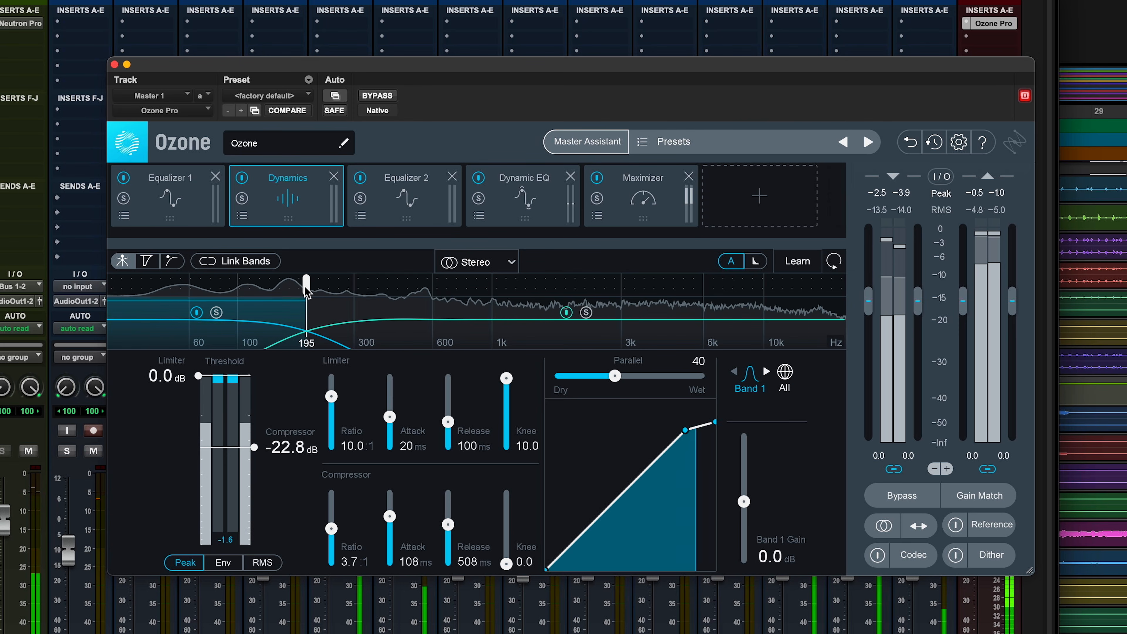